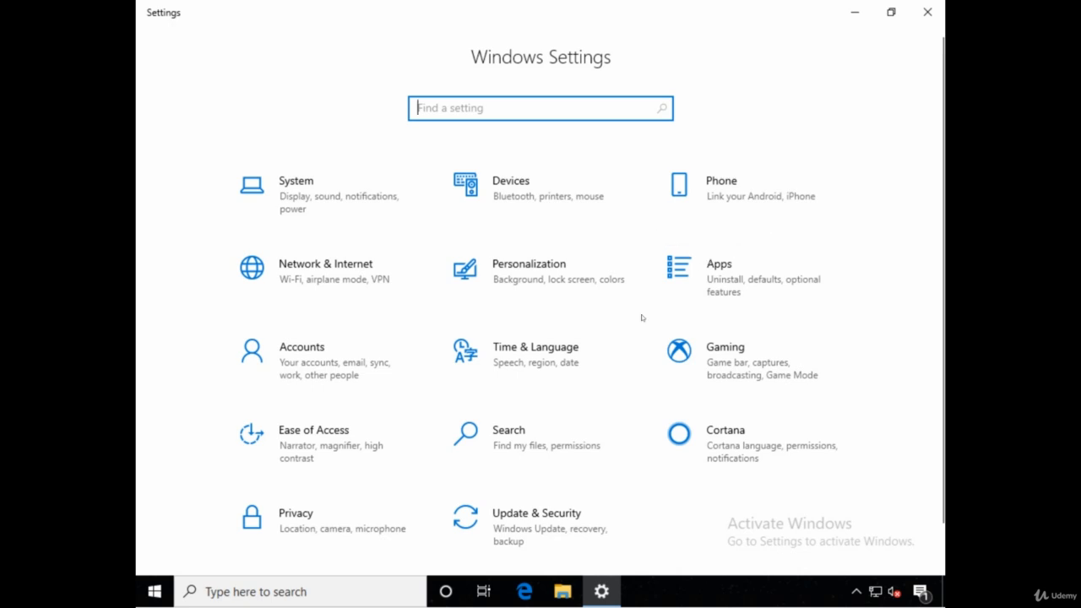
- Open the Internal NIC's properties from the adapter options of the Ethernet network settings
left_click(330, 292)
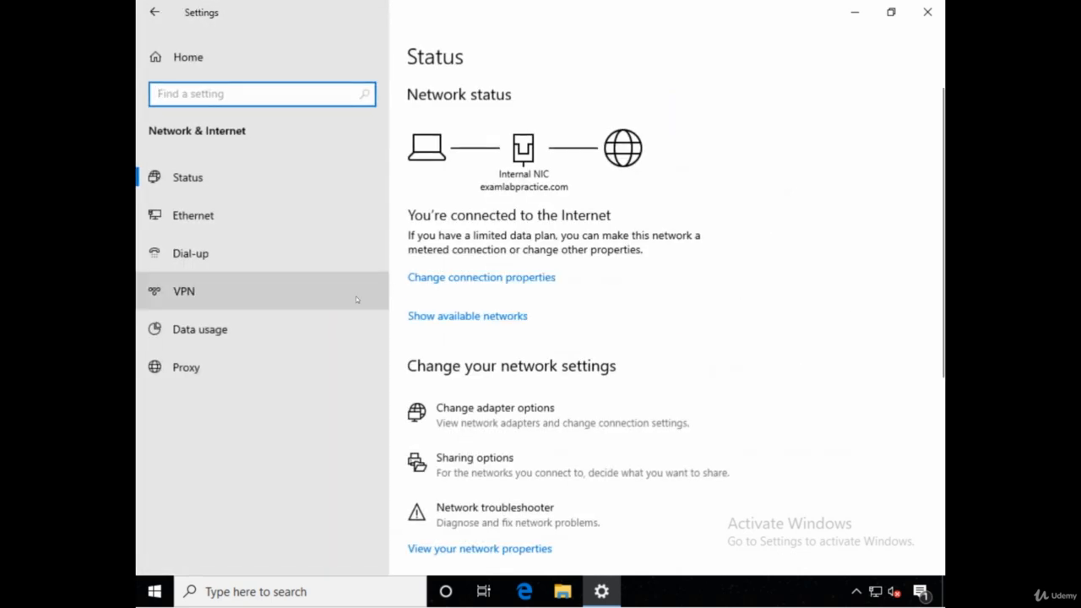
left_click(179, 215)
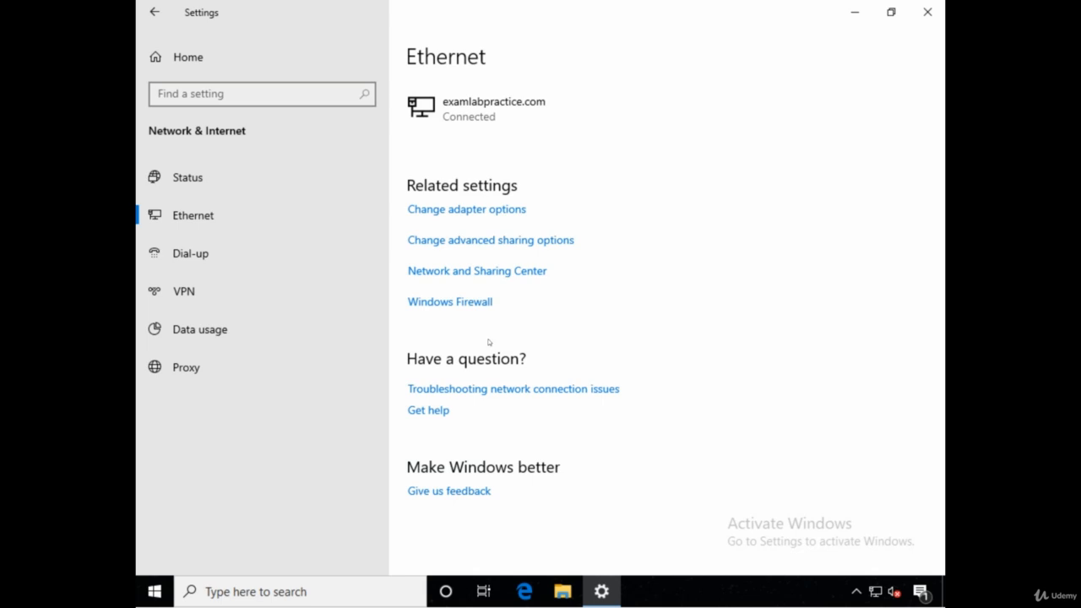
left_click(453, 212)
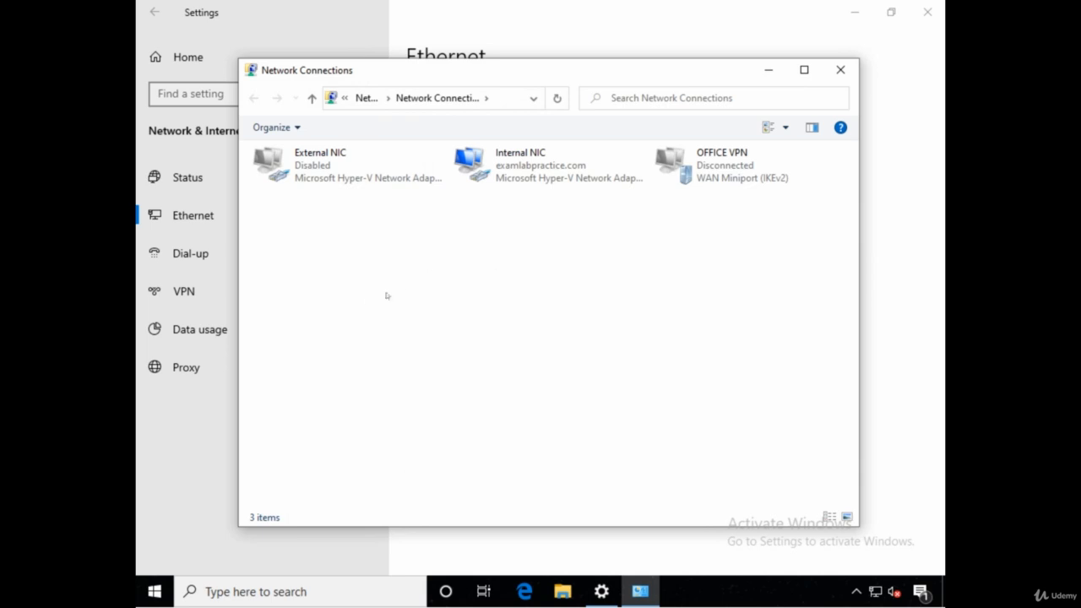
left_click(514, 171)
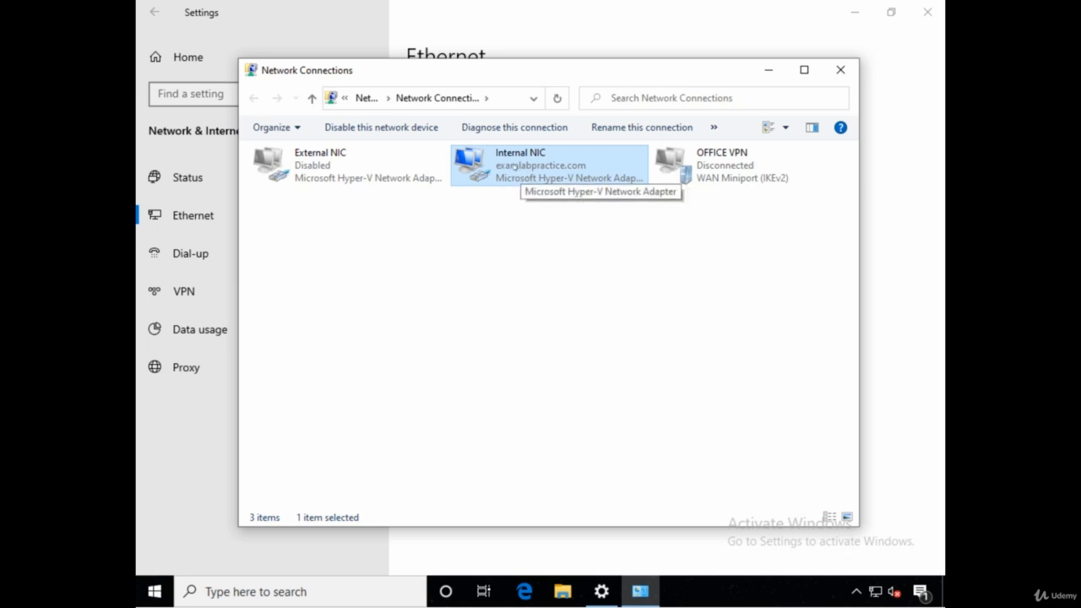
double_click(514, 167)
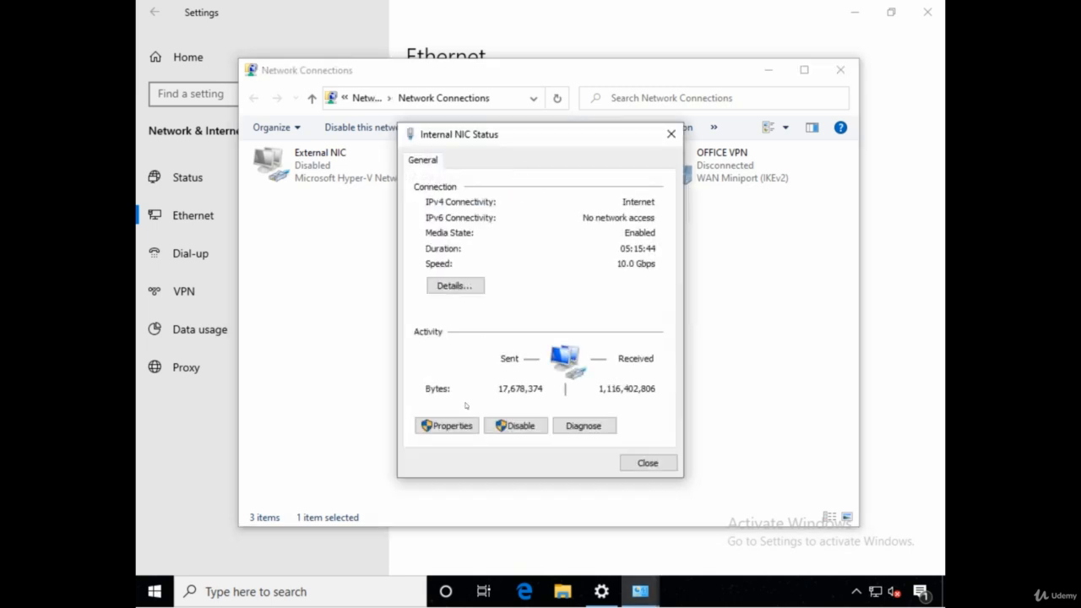
left_click(459, 427)
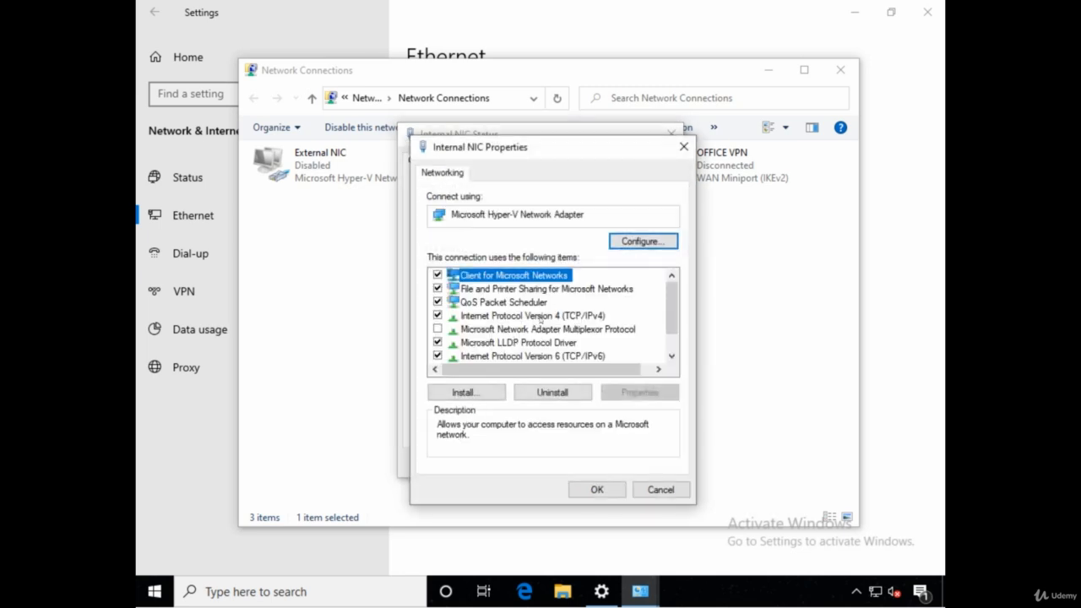
- Examine the descriptions of the Internal NIC's protocol items, including the multiplexor, LLDP and Link-Layer Topology Discovery entries
left_click(561, 315)
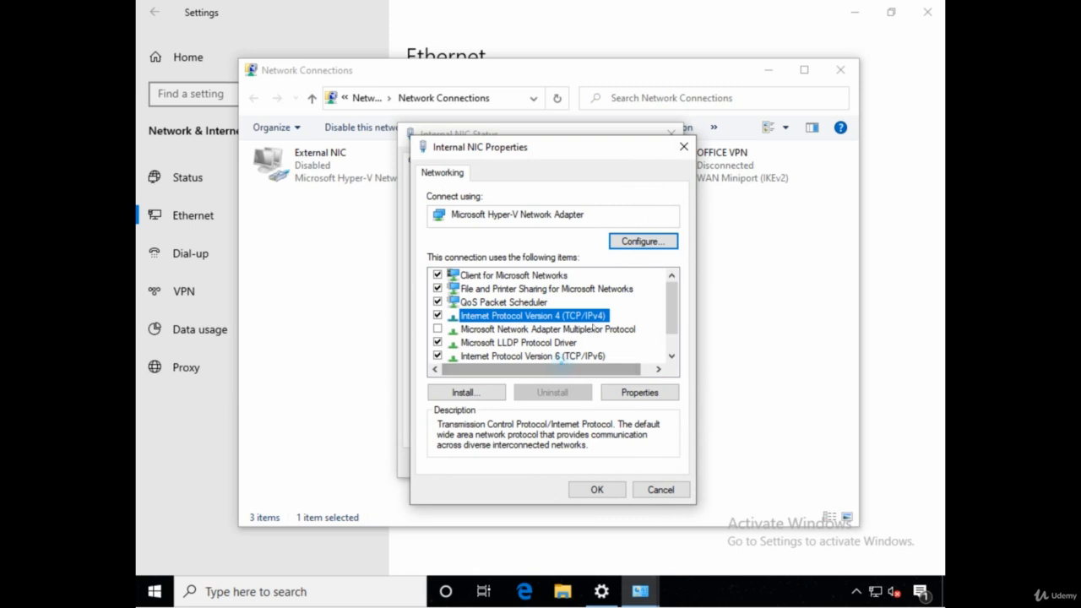
left_click(556, 330)
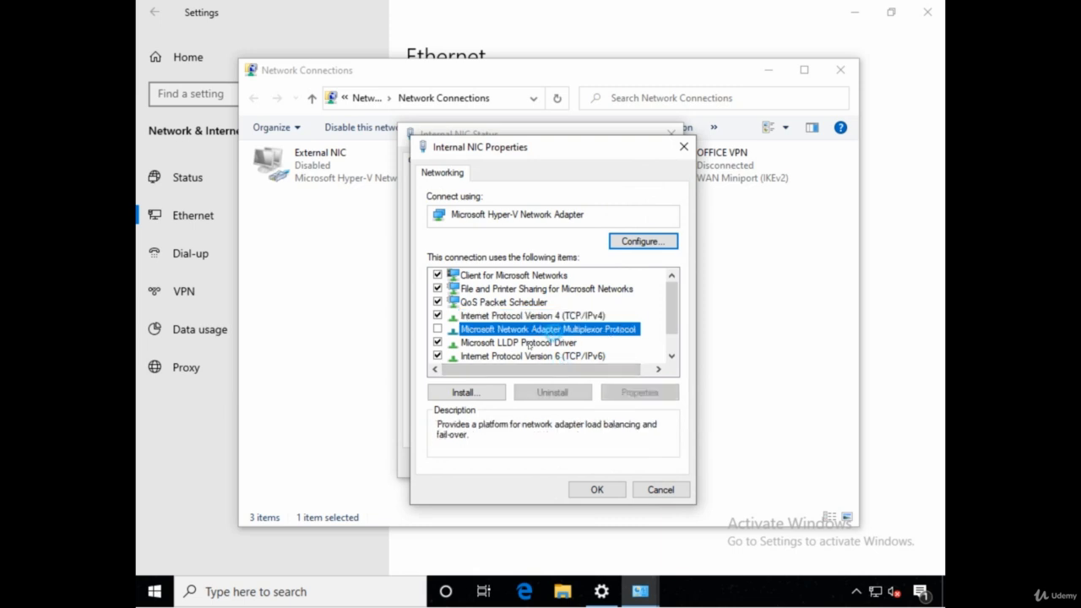
left_click(534, 343)
scroll(562, 318, "down", 1)
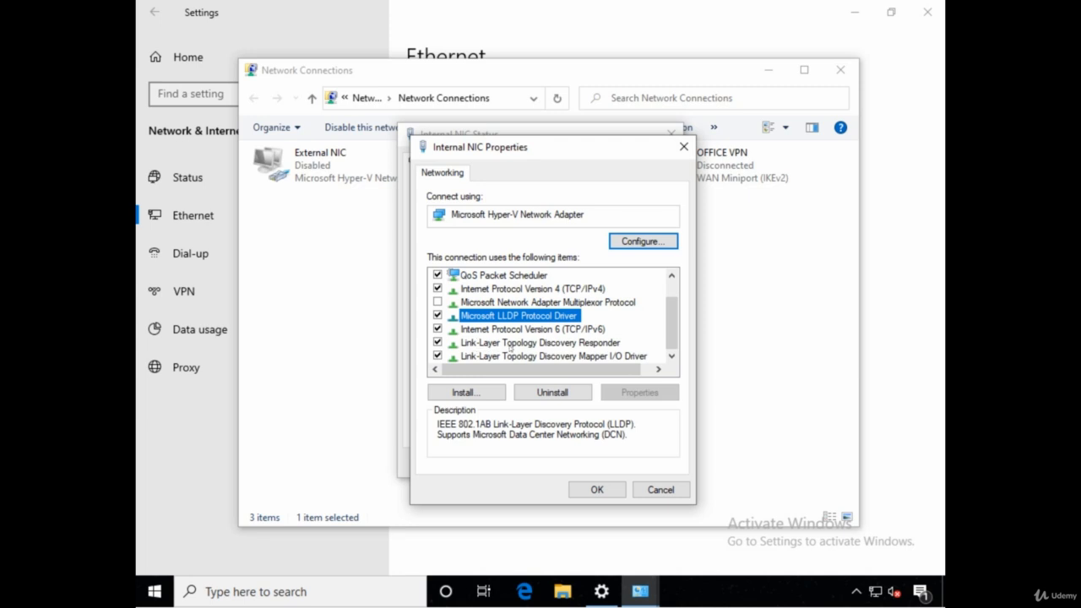
left_click(581, 346)
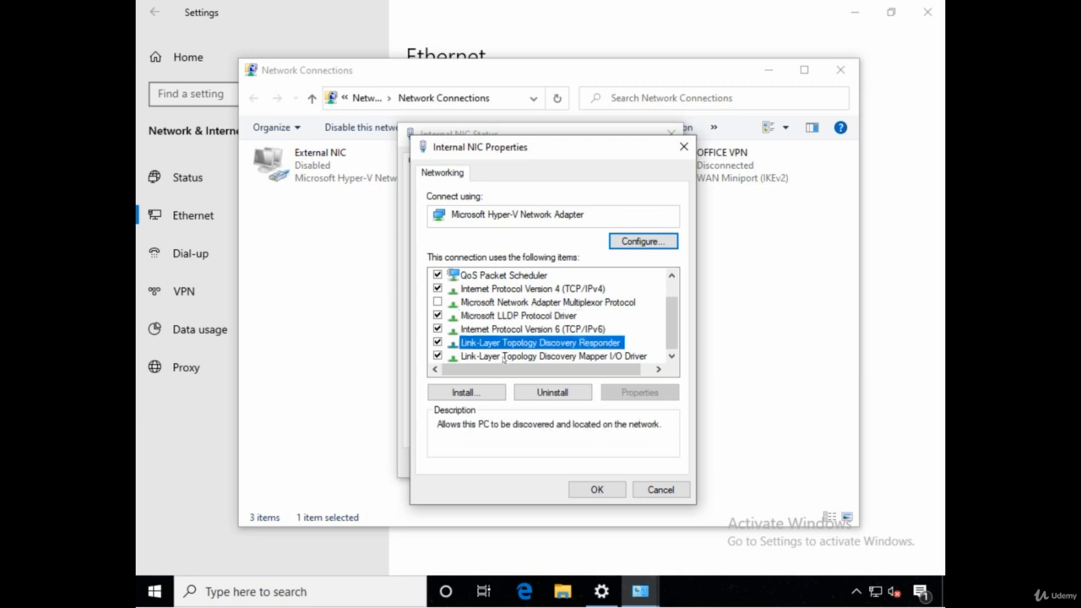
left_click(572, 356)
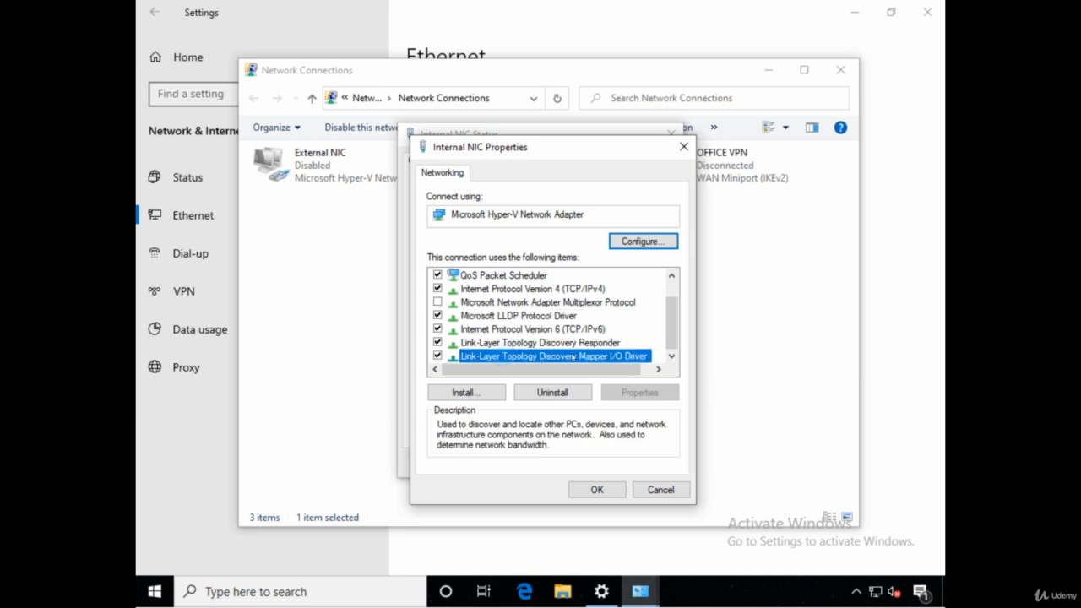
left_click(519, 315)
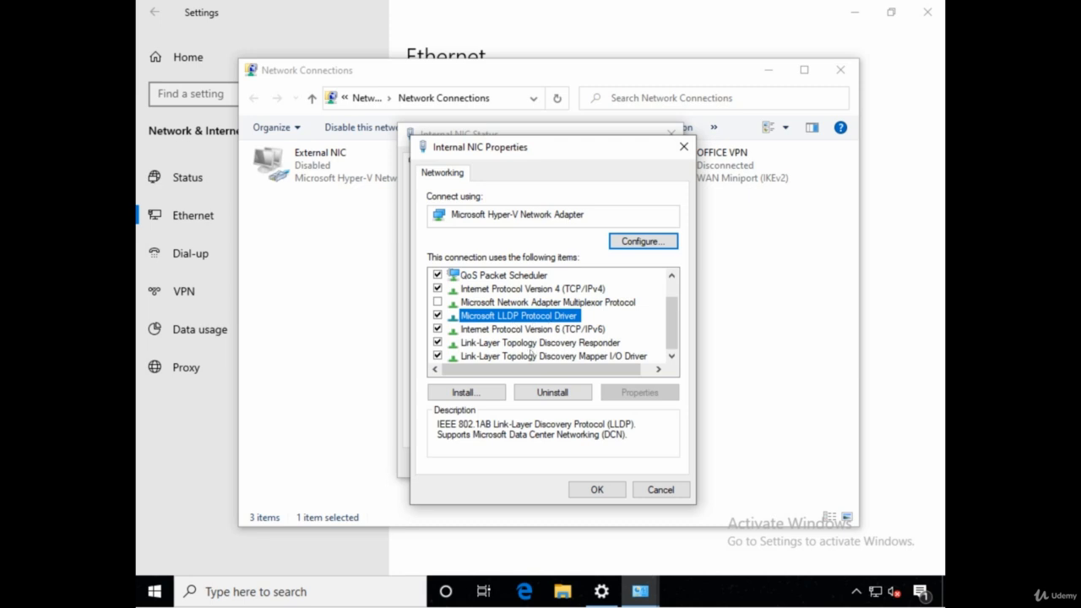
left_click(522, 356)
left_click(507, 345)
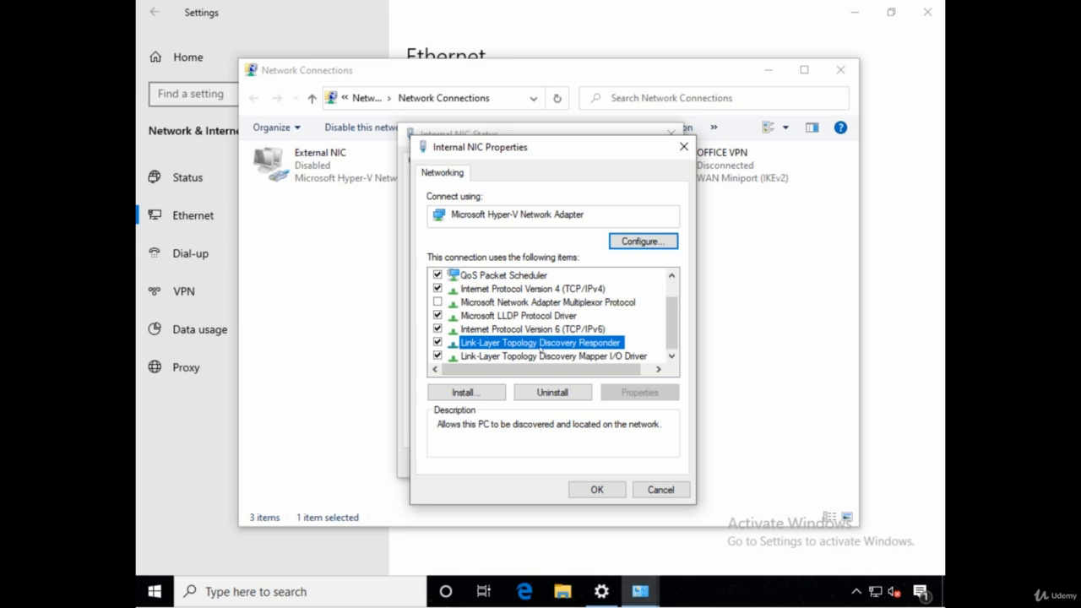
left_click(562, 356)
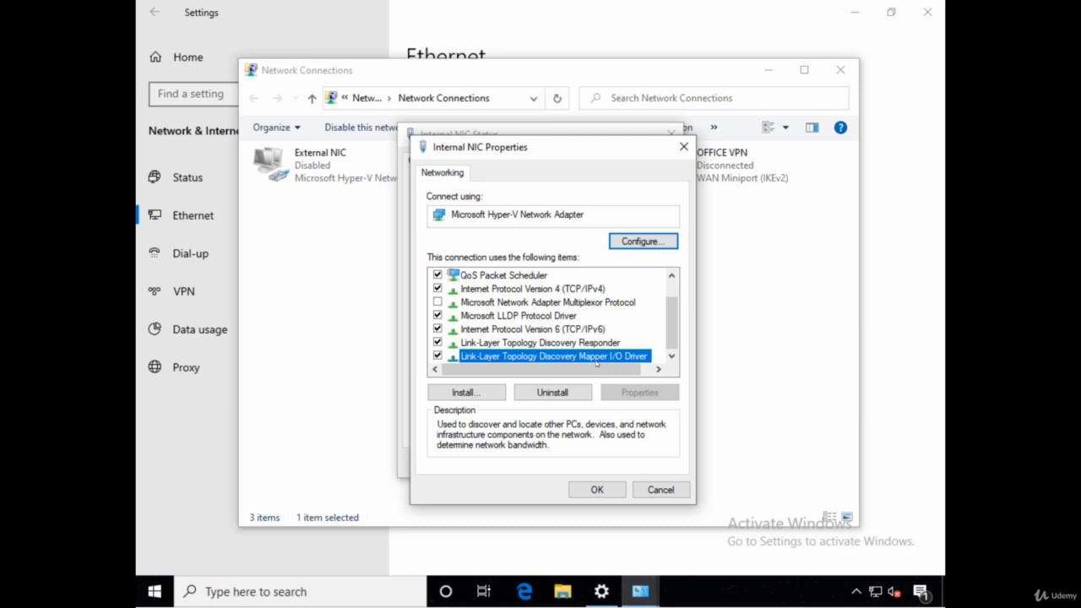
left_click(584, 344)
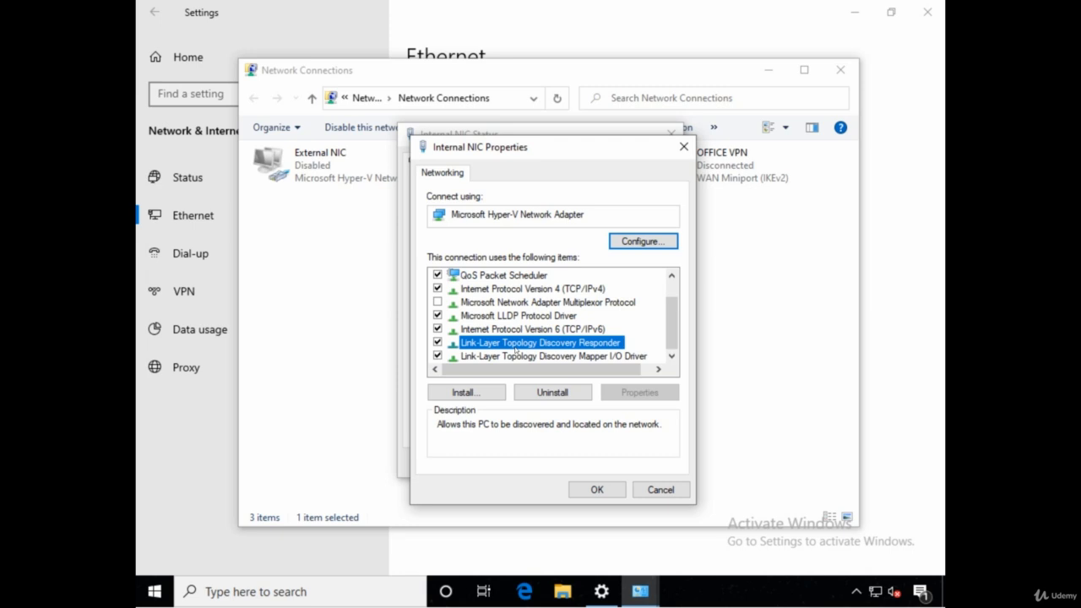
- Disable the Link-Layer Topology Discovery Responder and Mapper I/O Driver on the Internal NIC, and enable both again
left_click(437, 342)
left_click(437, 357)
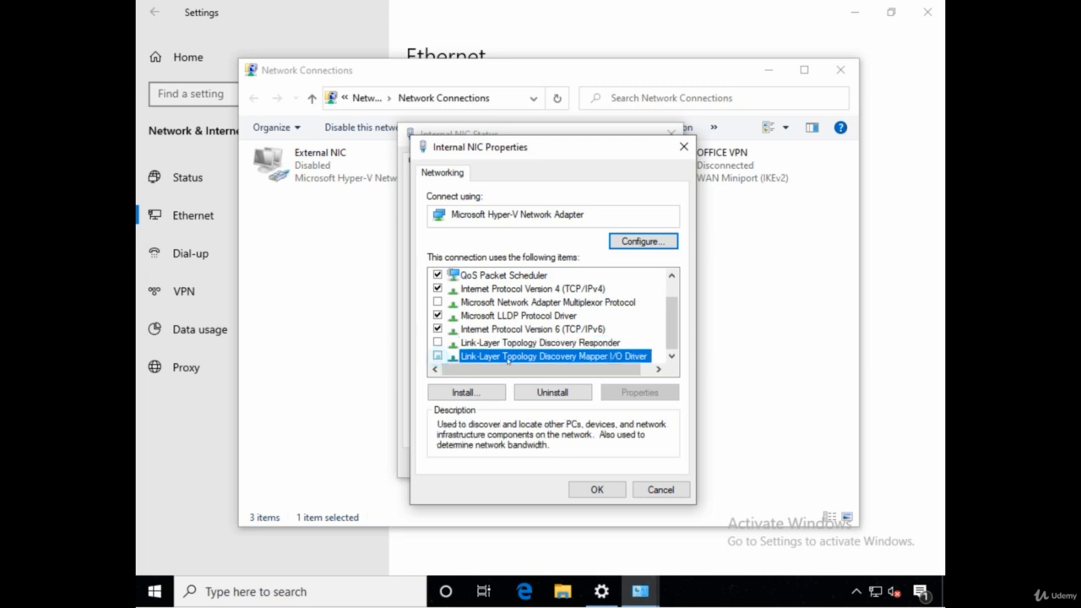
left_click(438, 357)
left_click(437, 342)
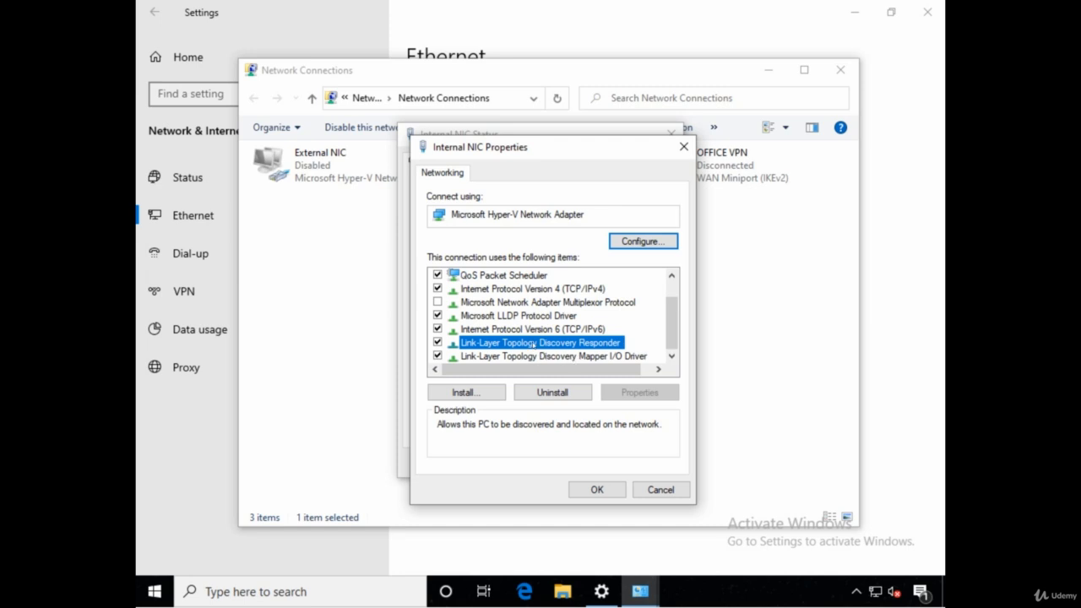
- Open the Internet Protocol Version 4 (TCP/IPv4) properties of the Internal NIC and move the dialog up so it is unobstructed
left_click(517, 319)
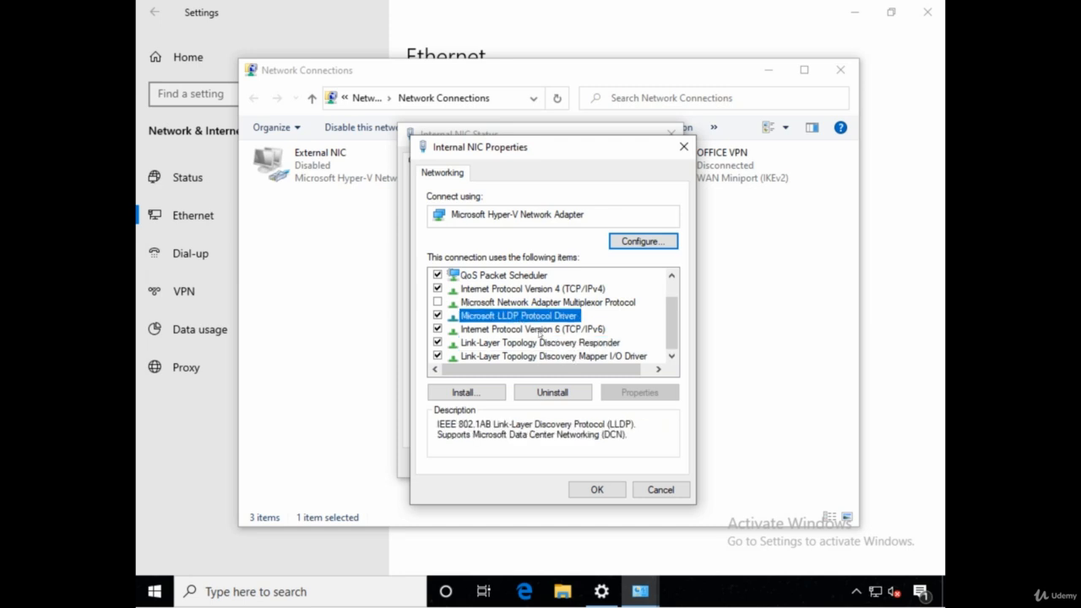
scroll(538, 334, "up", 1)
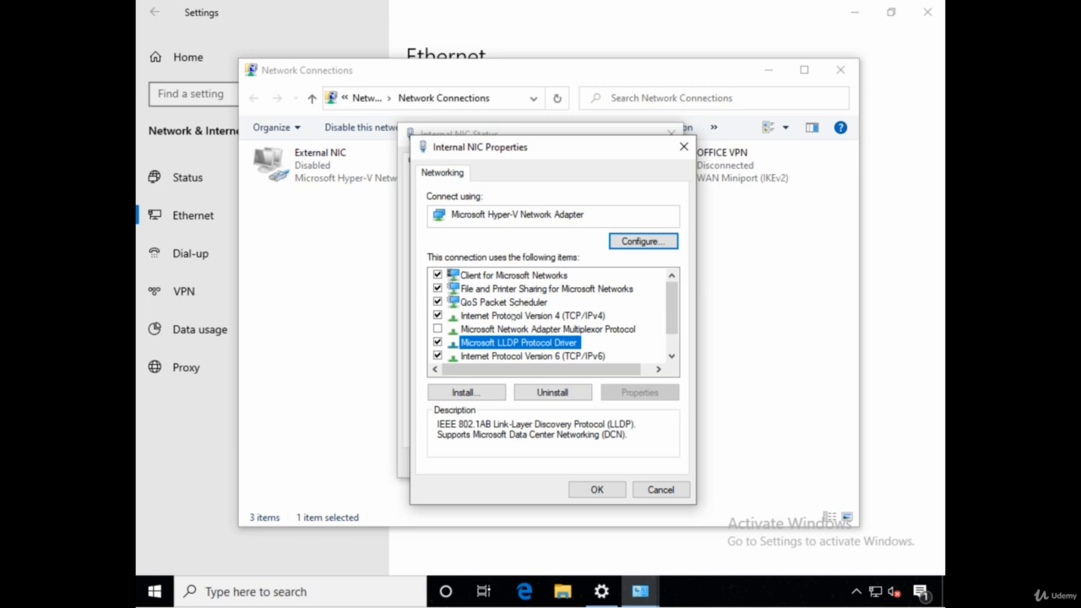
left_click(537, 317)
left_click(620, 391)
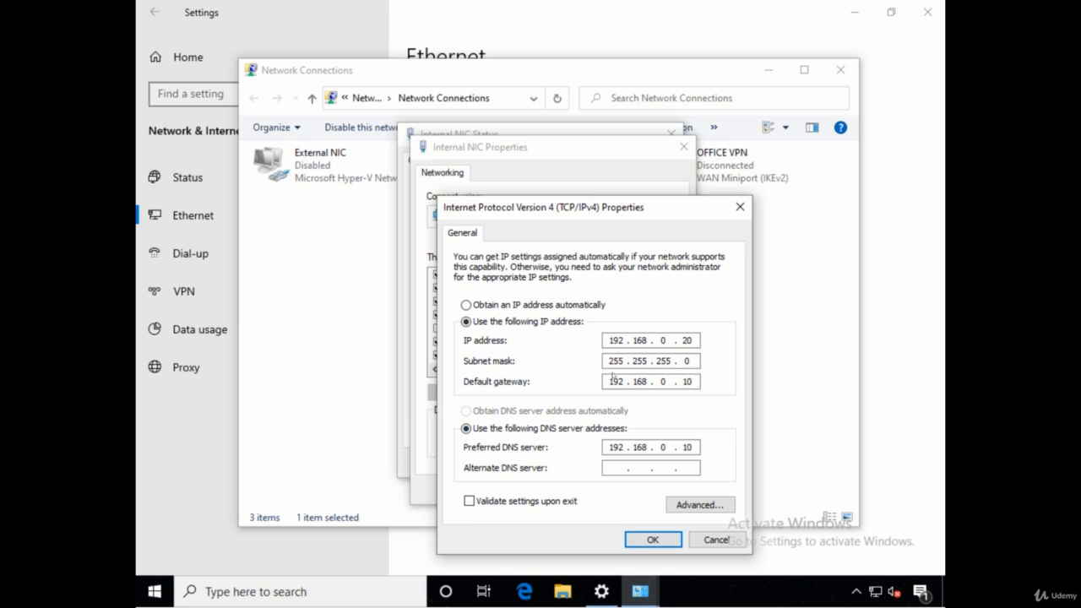
left_click_drag(580, 217, 555, 154)
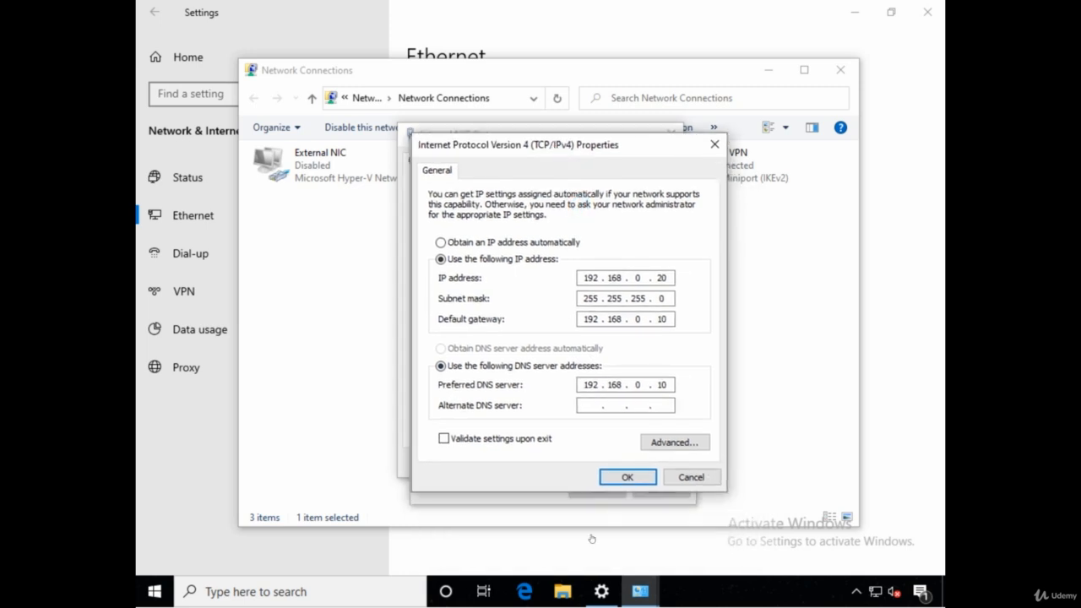
- Switch to the NYC-DC1 server and open the Ethernet page of its Network & Internet settings
mouse_move(639, 592)
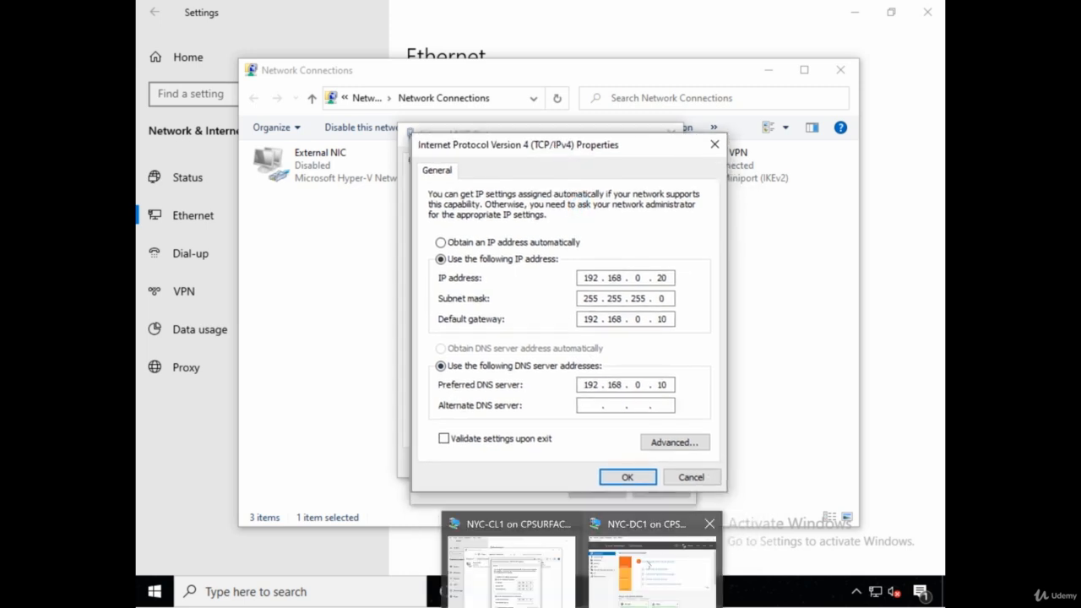
left_click(647, 560)
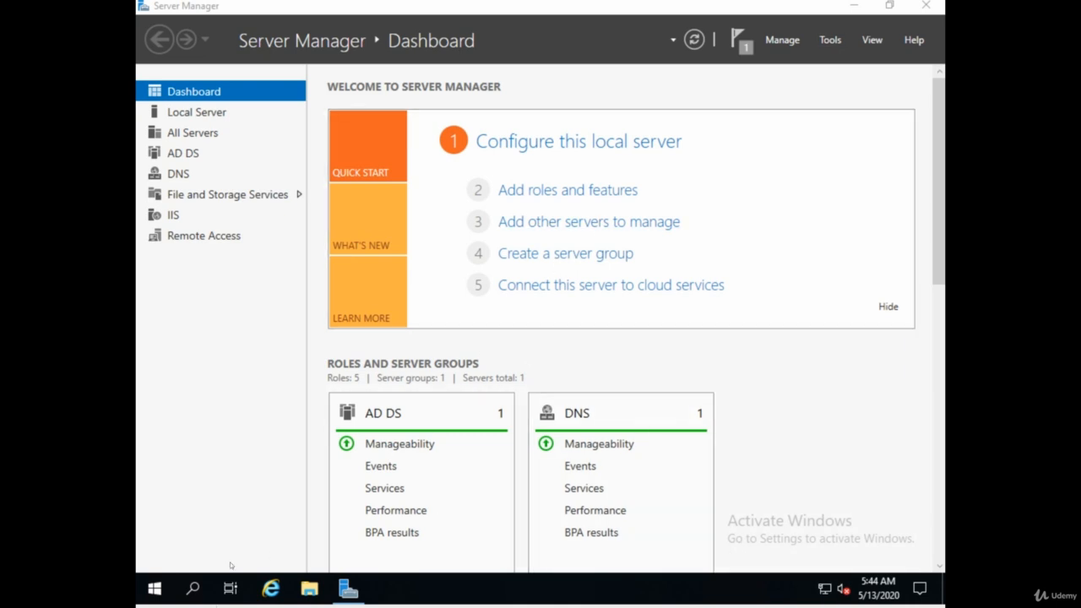
left_click(155, 589)
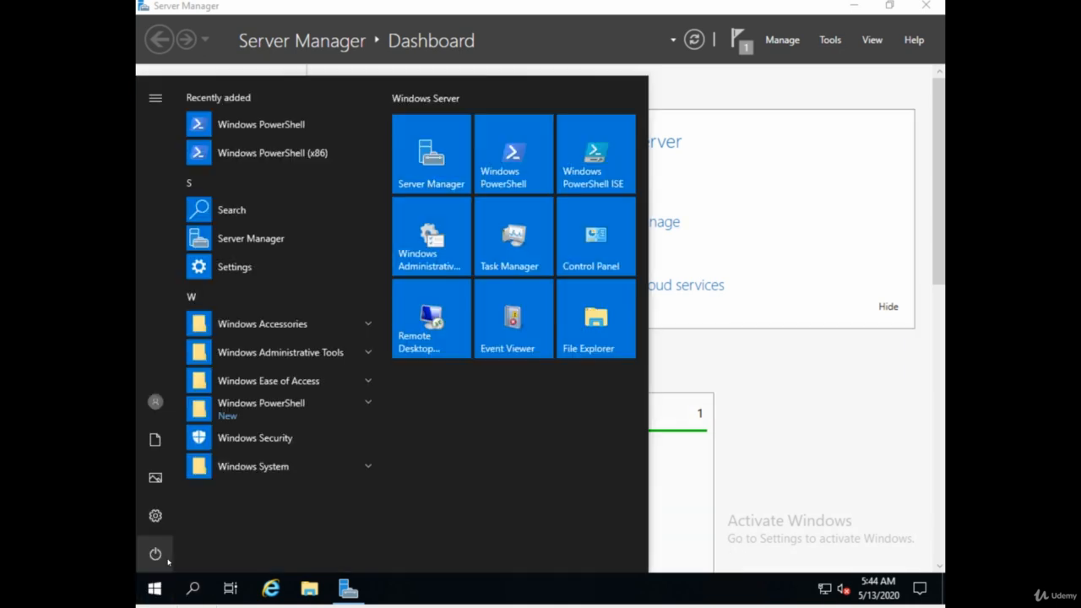
left_click(154, 516)
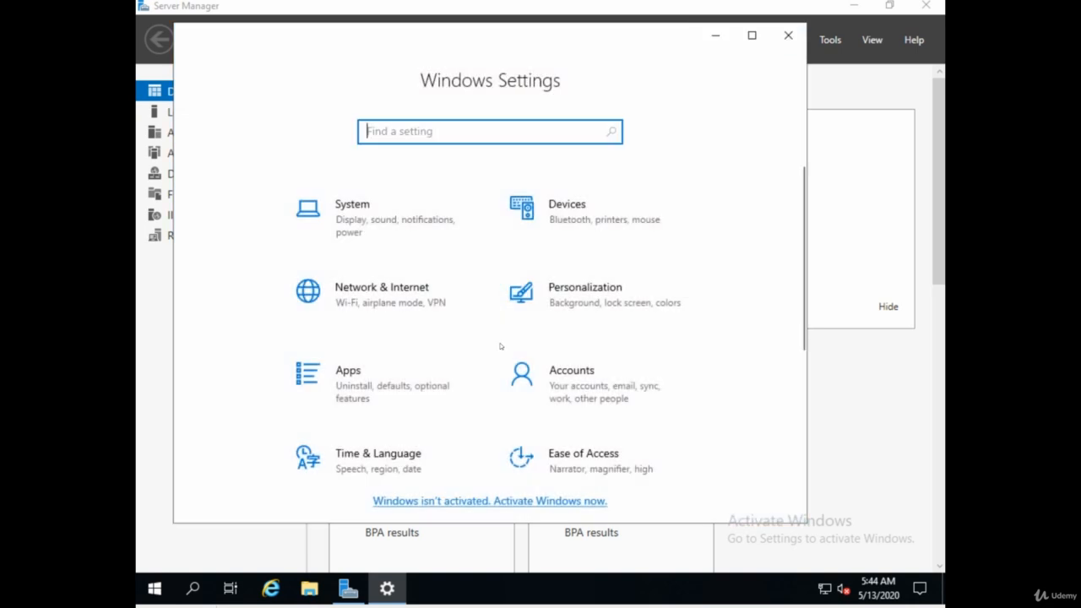
scroll(507, 355, "down", 3)
scroll(579, 374, "down", 1)
scroll(529, 366, "up", 2)
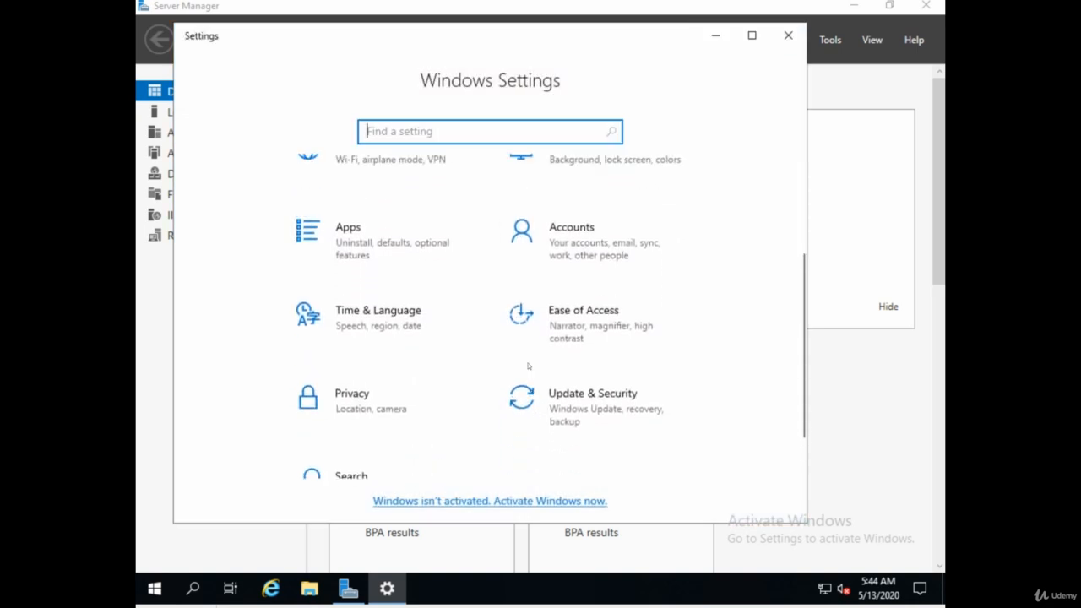
left_click(414, 271)
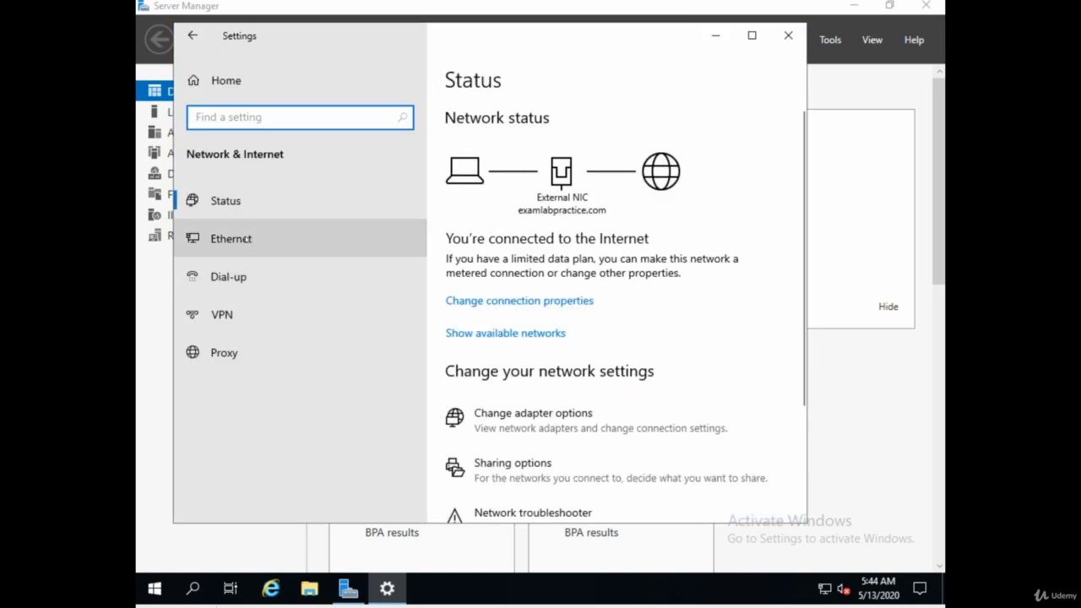
left_click(254, 240)
- Open the server's network adapter list, going through the advanced sharing settings and the Network and Sharing Center
left_click(495, 295)
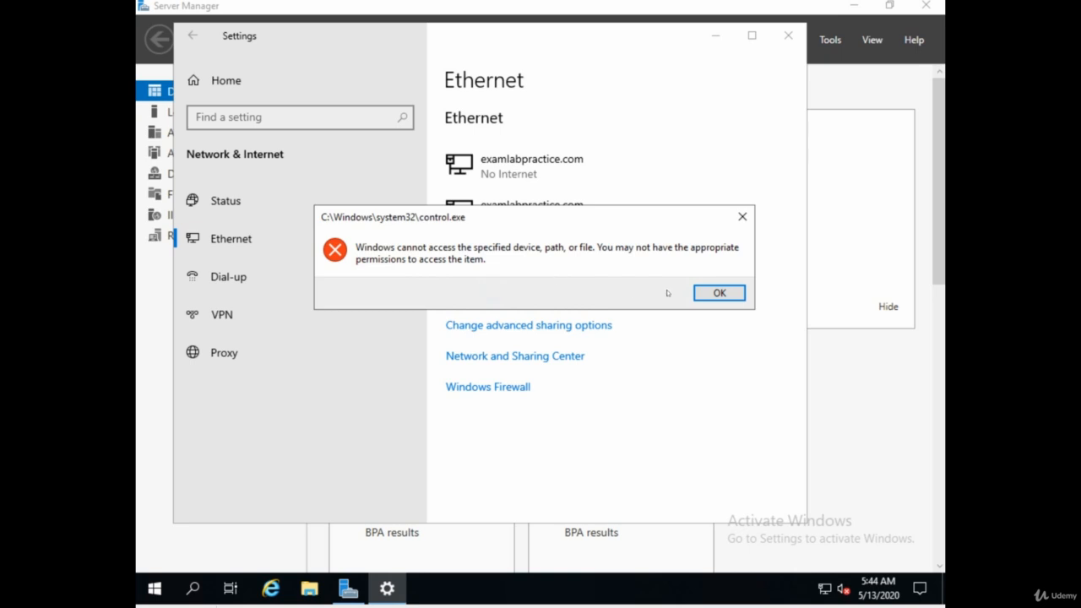
left_click(700, 294)
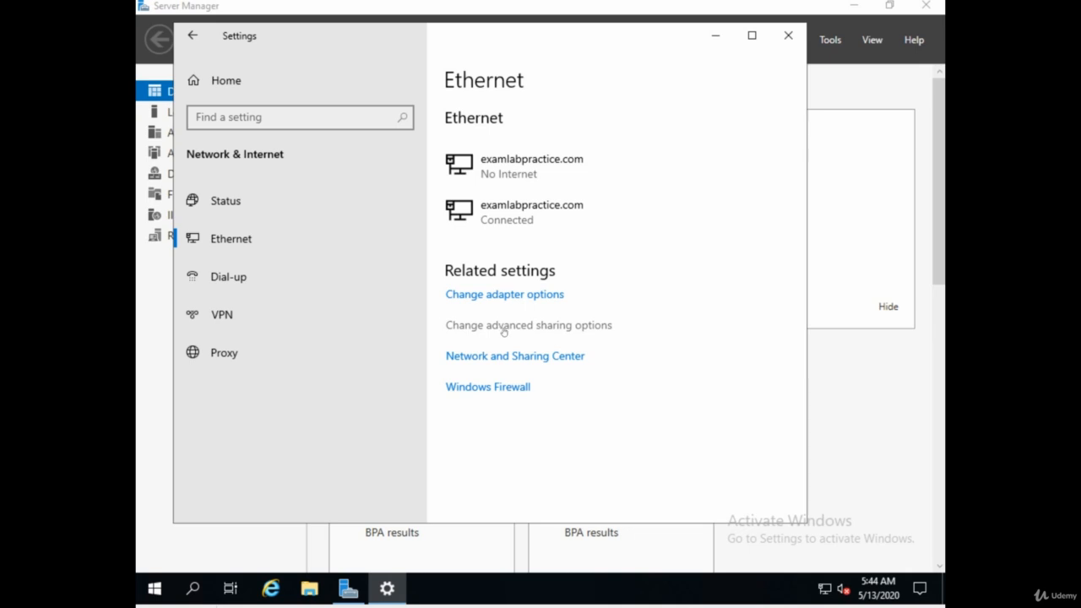
left_click(500, 326)
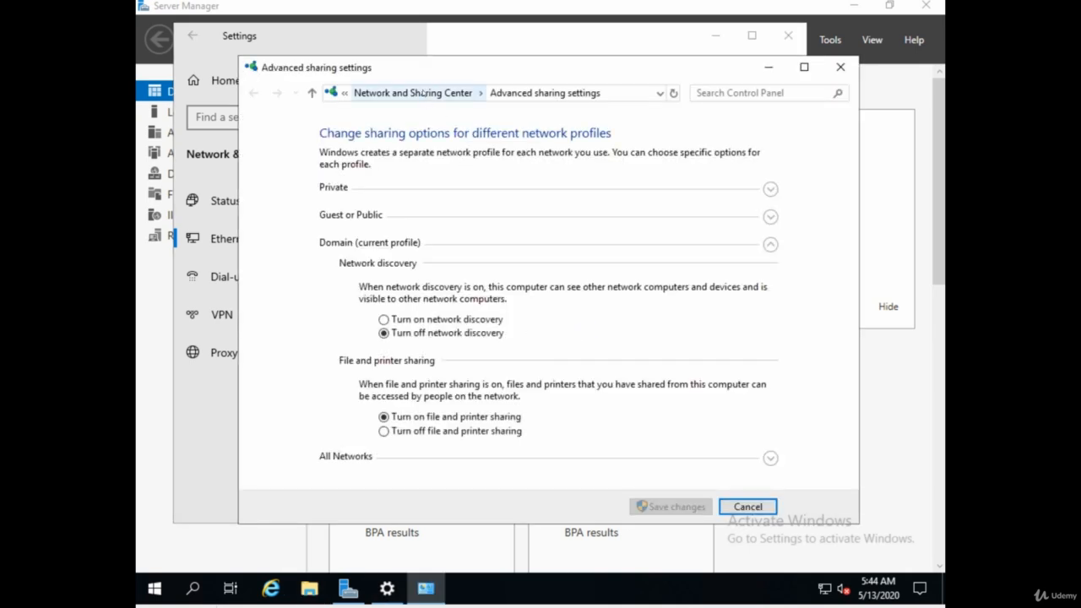
left_click(423, 93)
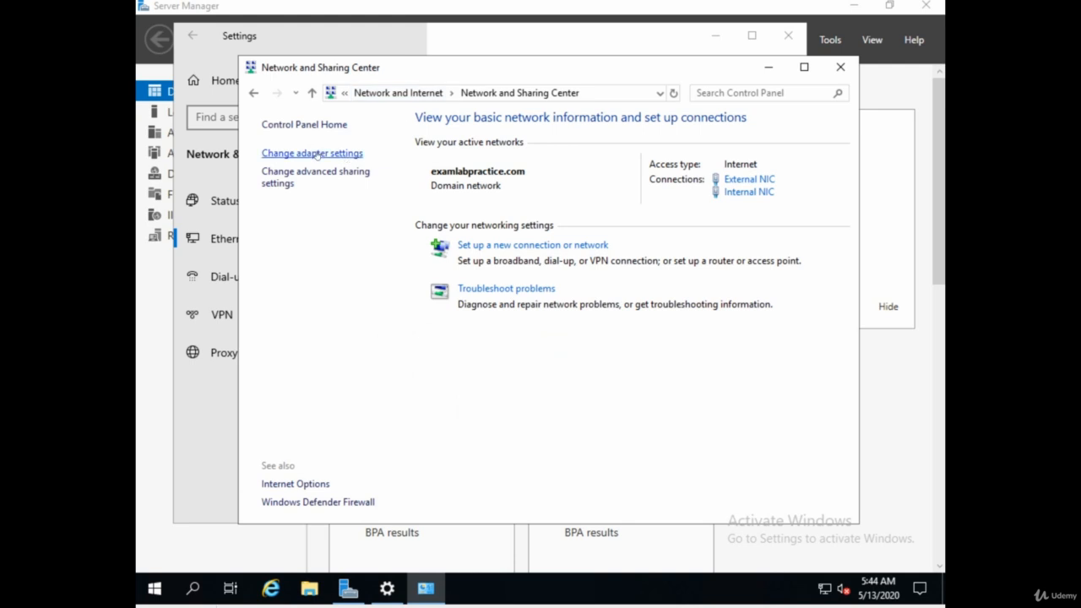
left_click(303, 152)
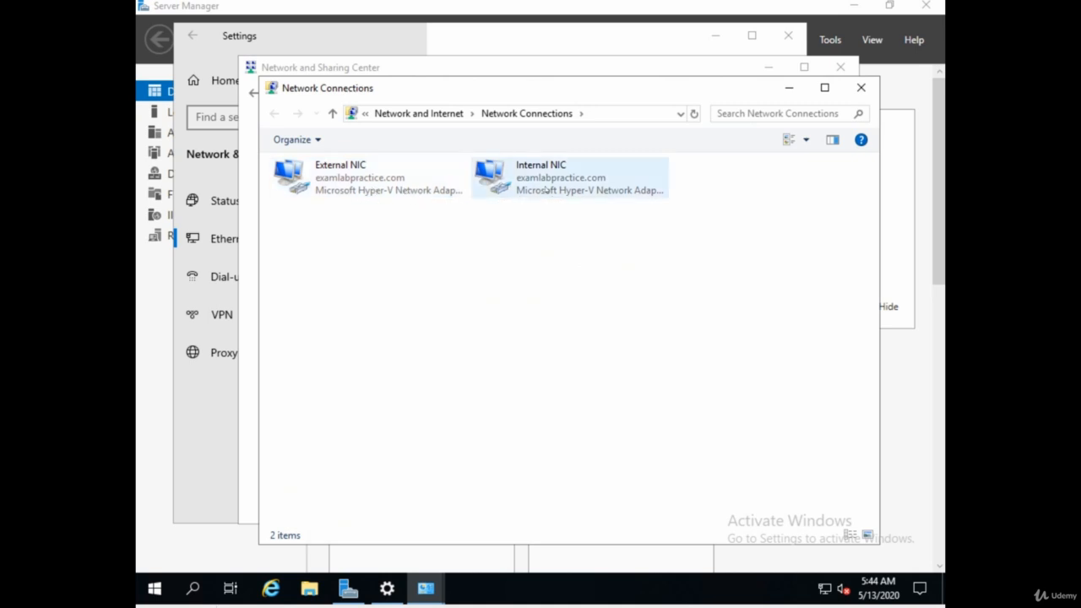
- Open the properties of the Internal NIC on the NYC-DC1 server
left_click(372, 188)
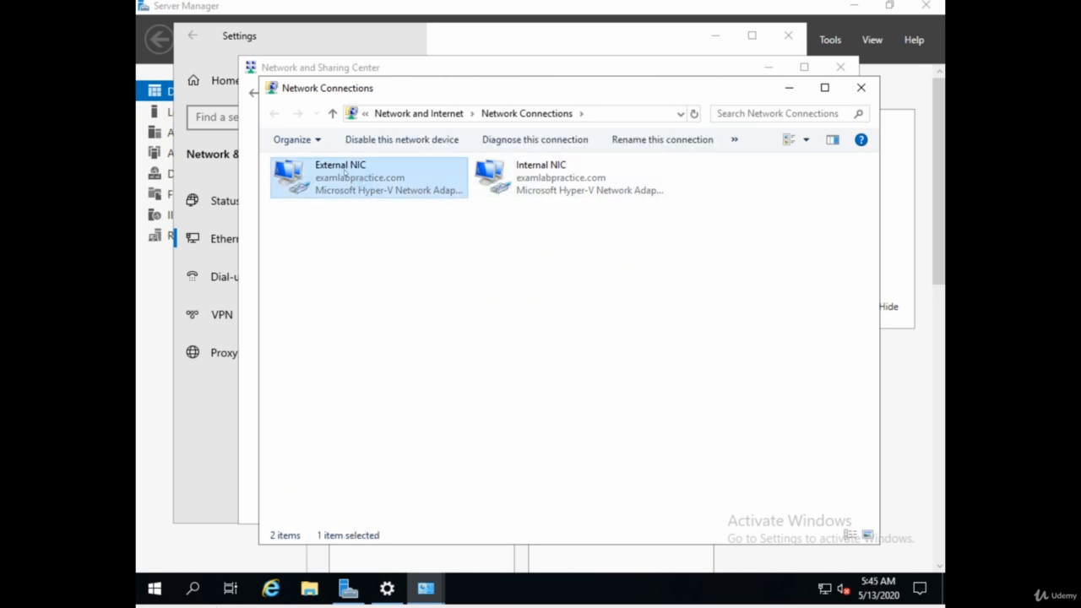
left_click(553, 187)
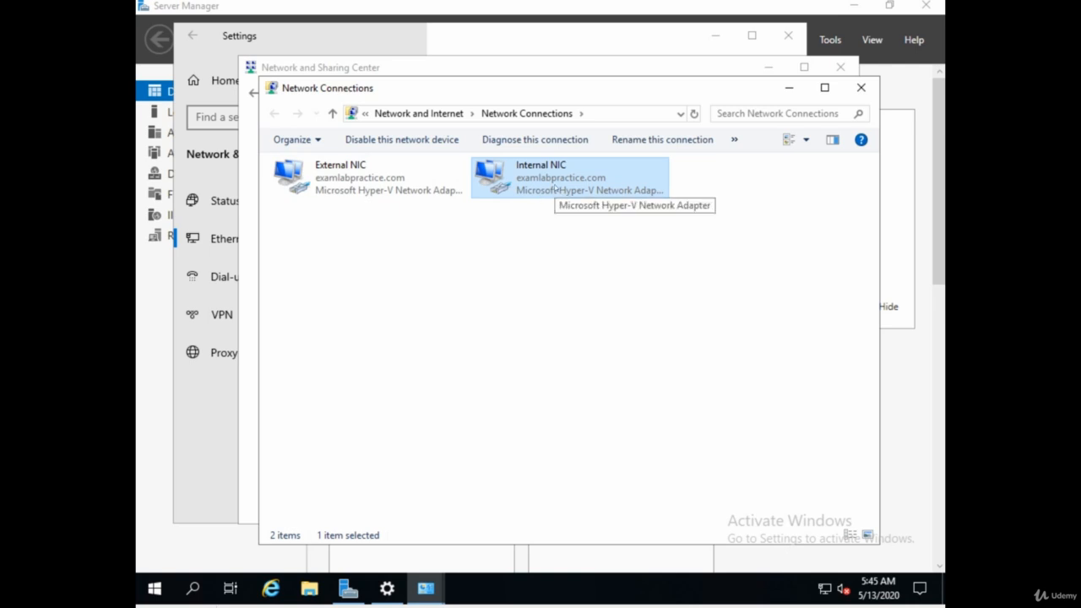
right_click(554, 187)
left_click(606, 336)
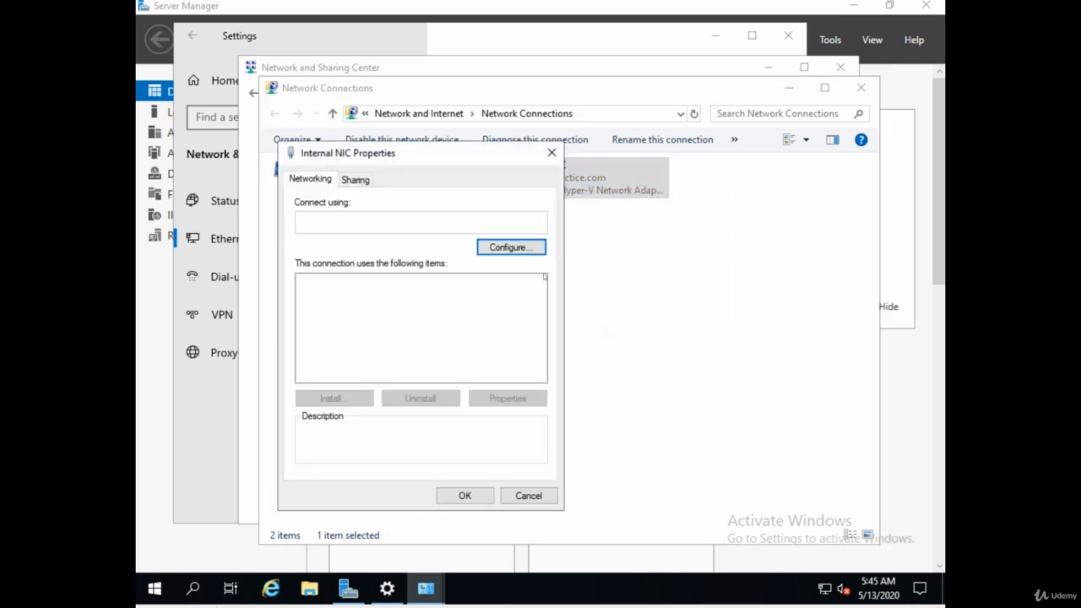
- View the Internet Protocol Version 4 (TCP/IPv4) properties of the server's Internal NIC and cancel out of both dialogs without changes
left_click(431, 324)
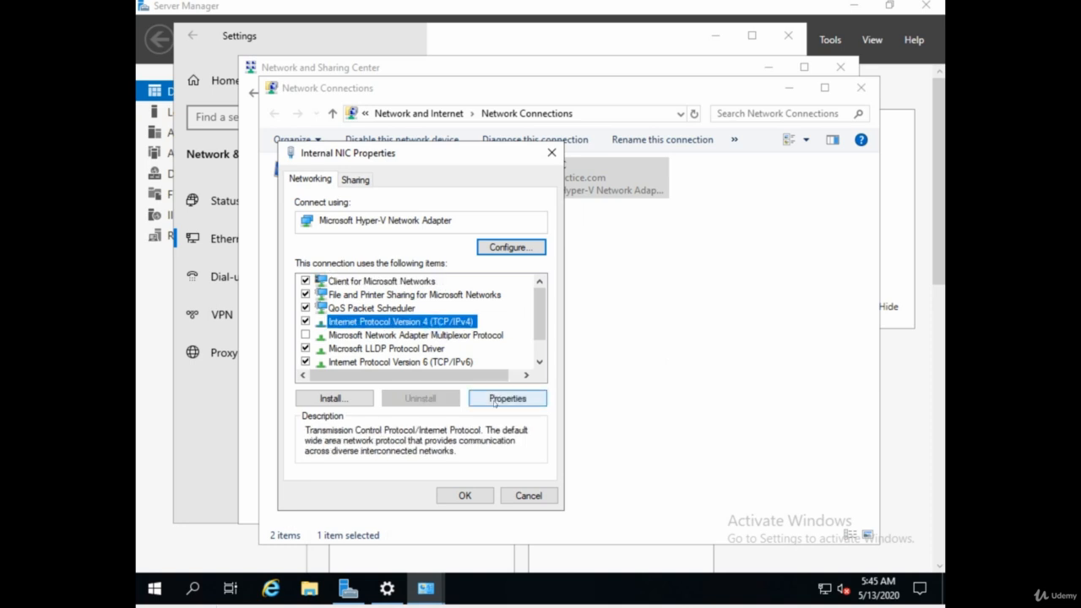
left_click(494, 402)
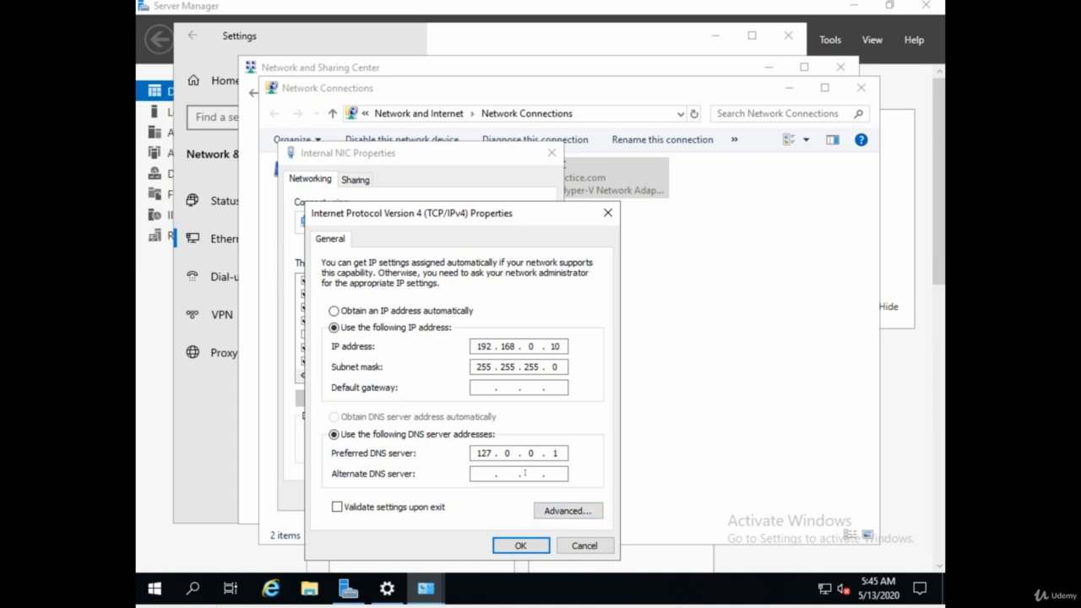
left_click(578, 549)
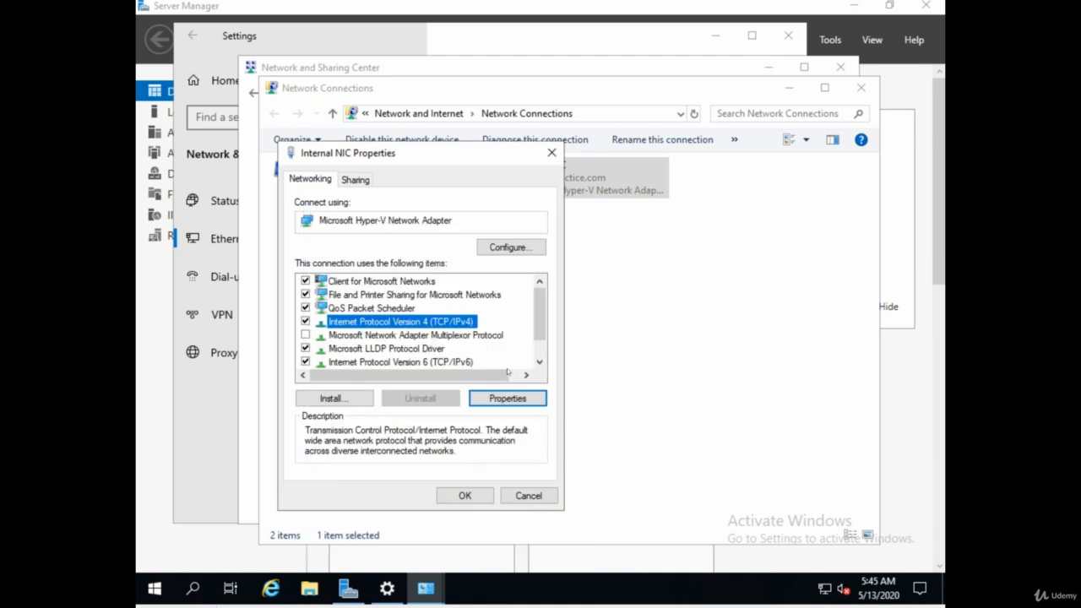
left_click(527, 496)
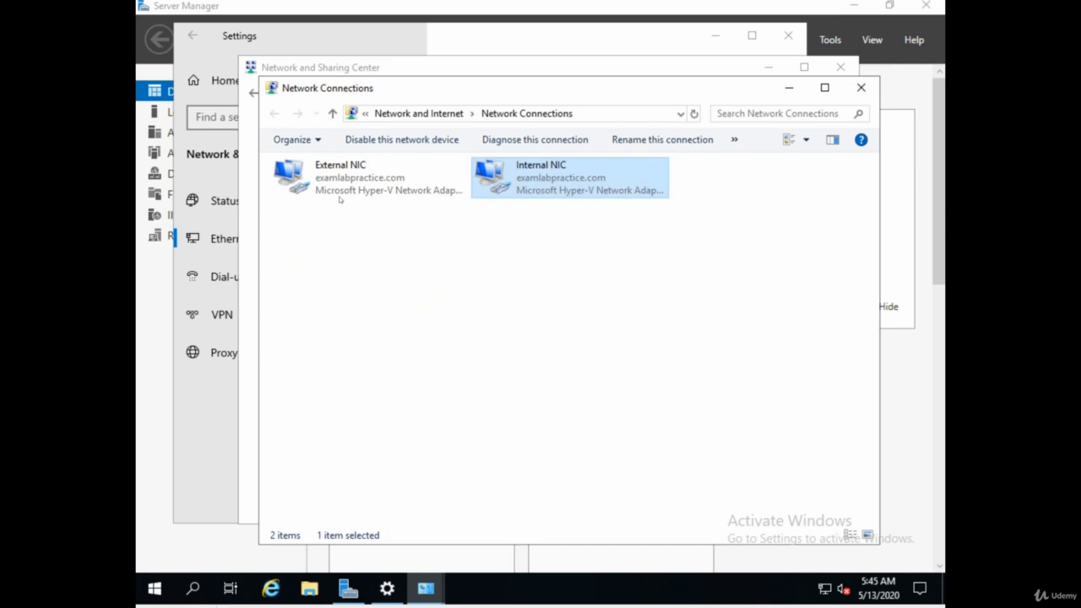
- Select the External NIC and close the adapter list, the Network and Sharing Center and the Settings window
left_click(324, 181)
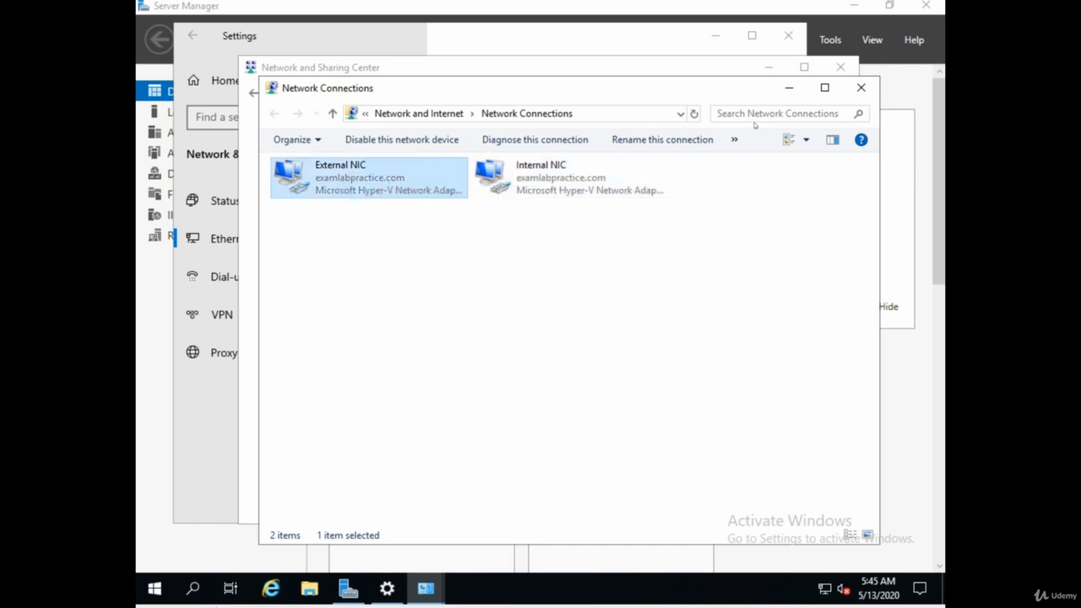
left_click(861, 87)
left_click(841, 66)
left_click(788, 35)
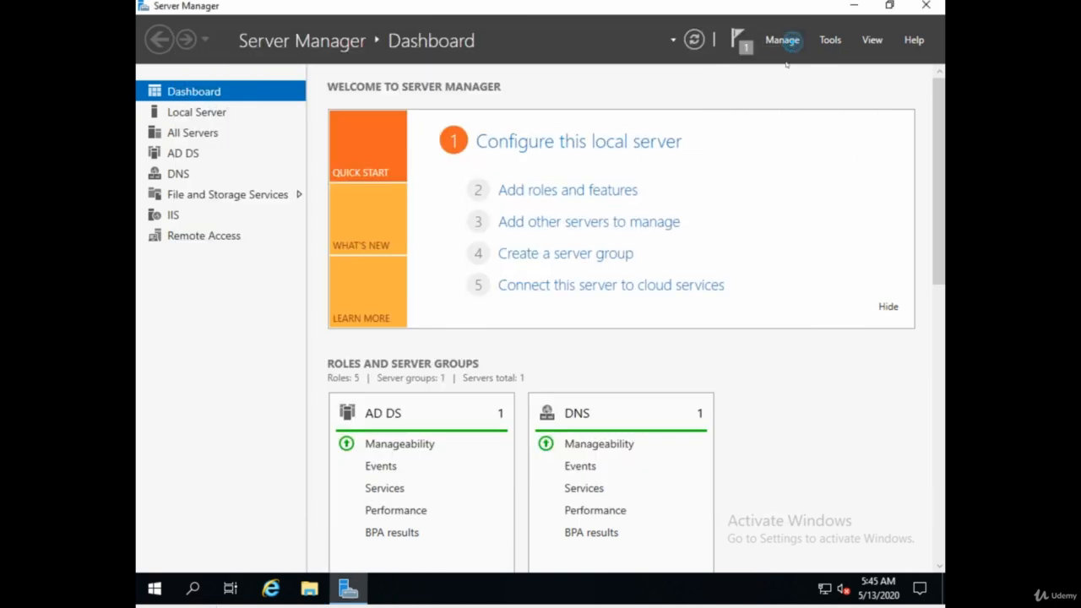
- Open Routing and Remote Access, examine the Internal NIC and External NIC entries under IPv4 NAT, and close the console
left_click(830, 40)
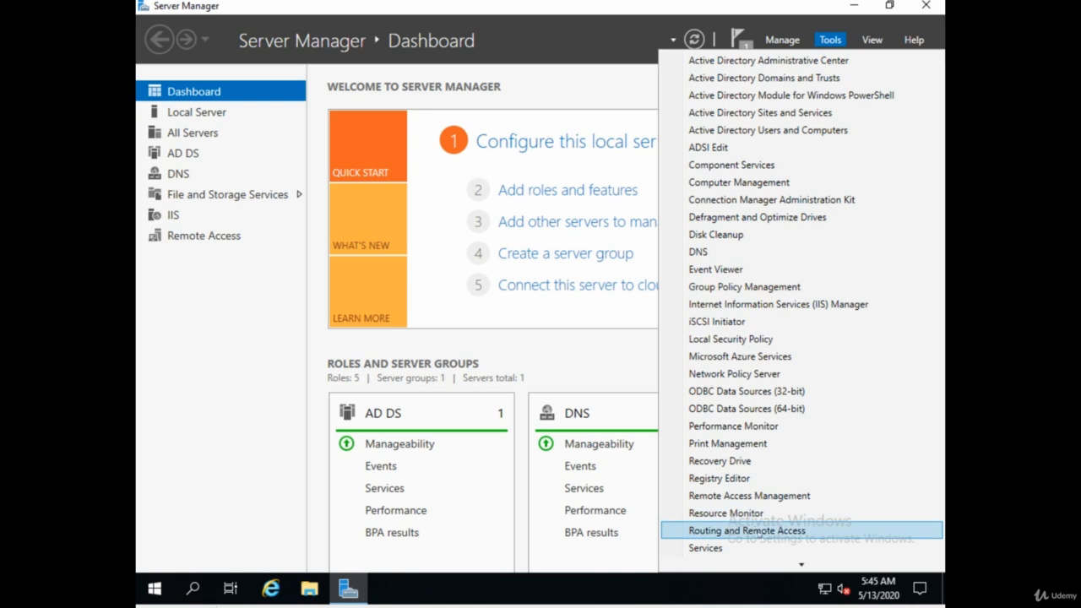
left_click(757, 532)
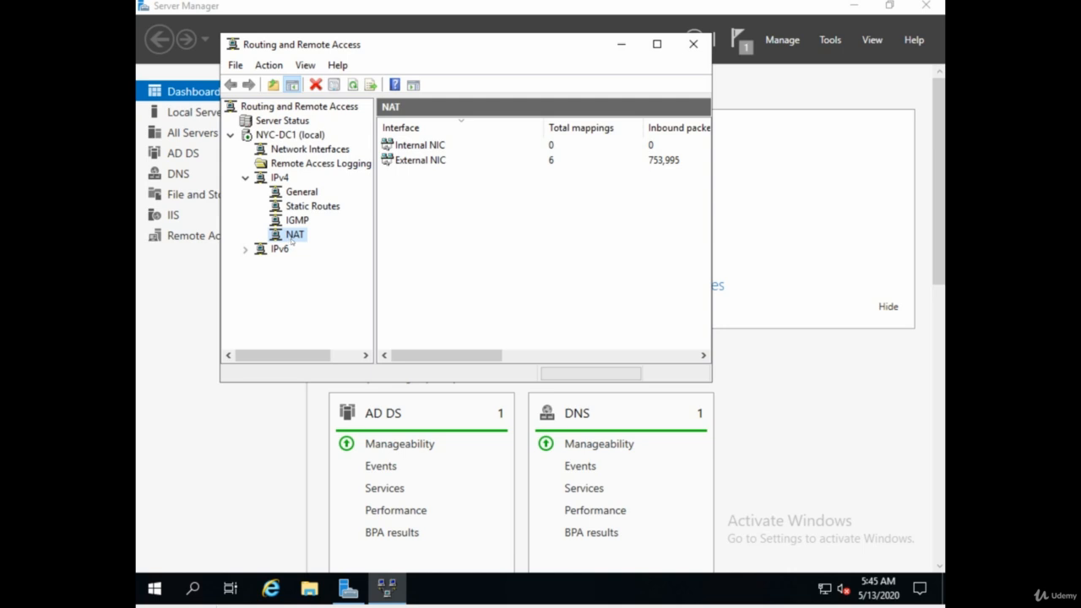
left_click(409, 149)
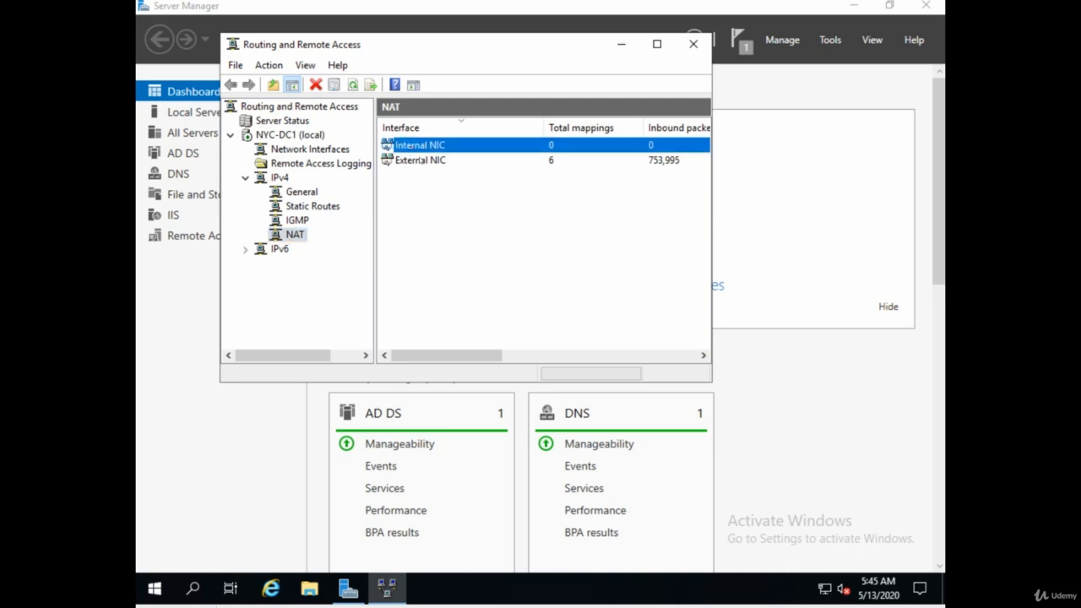
left_click(419, 161)
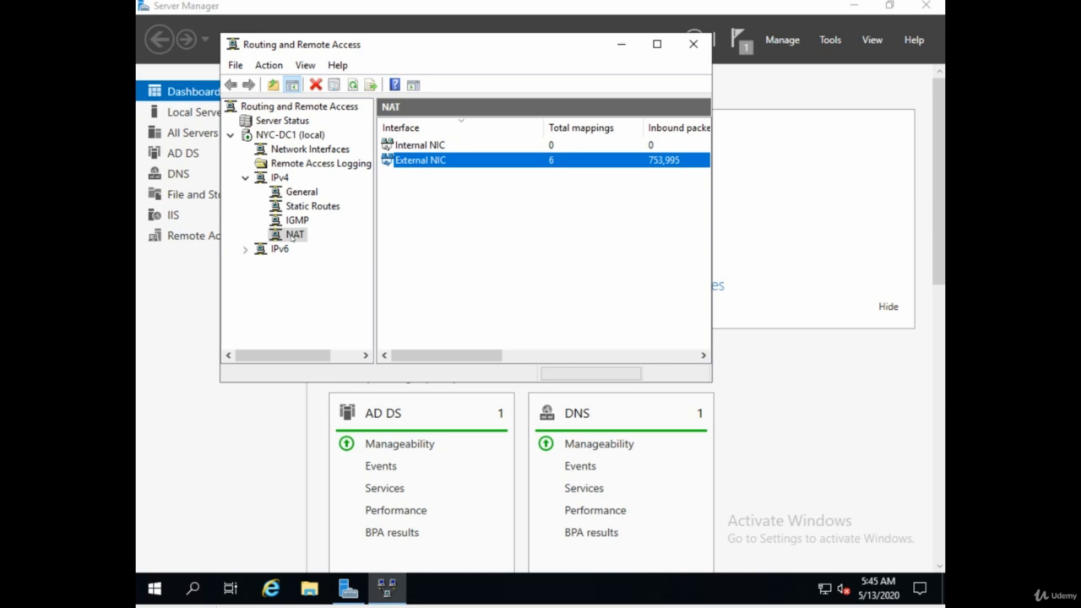
left_click(403, 148)
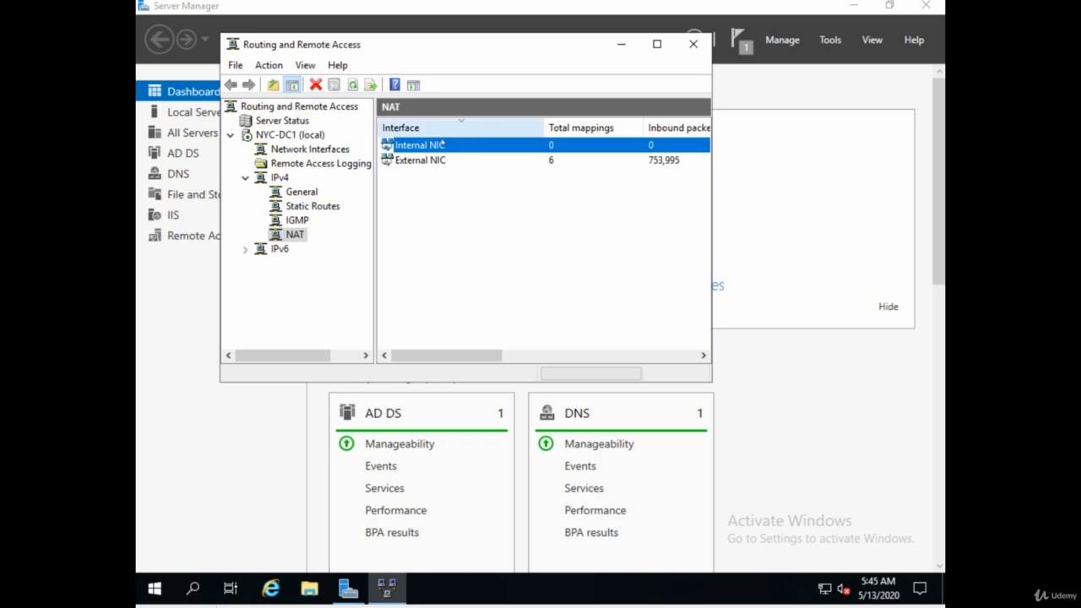
left_click(411, 160)
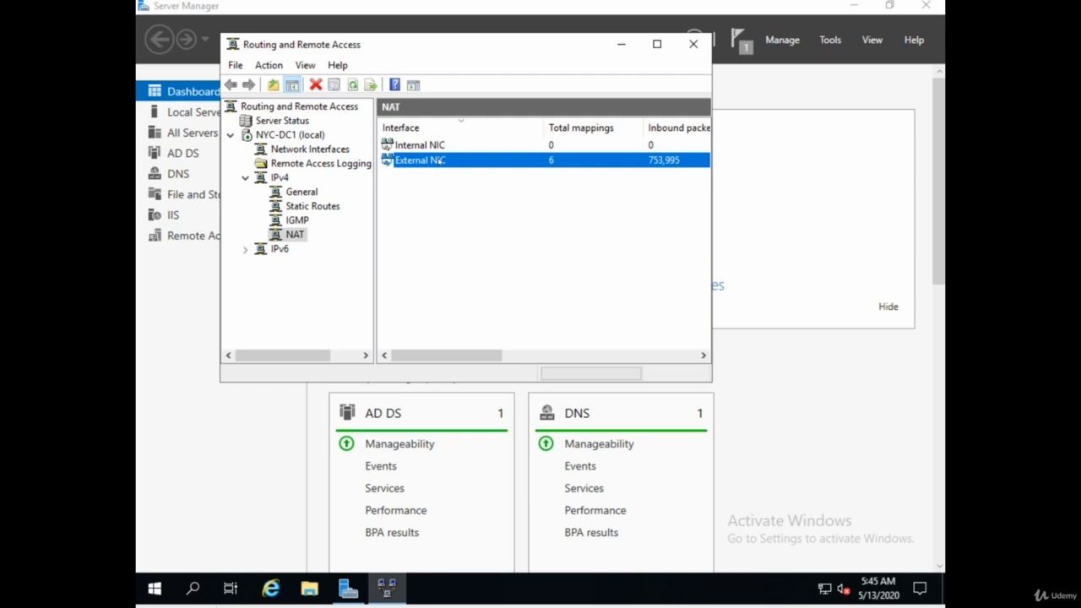
left_click(694, 43)
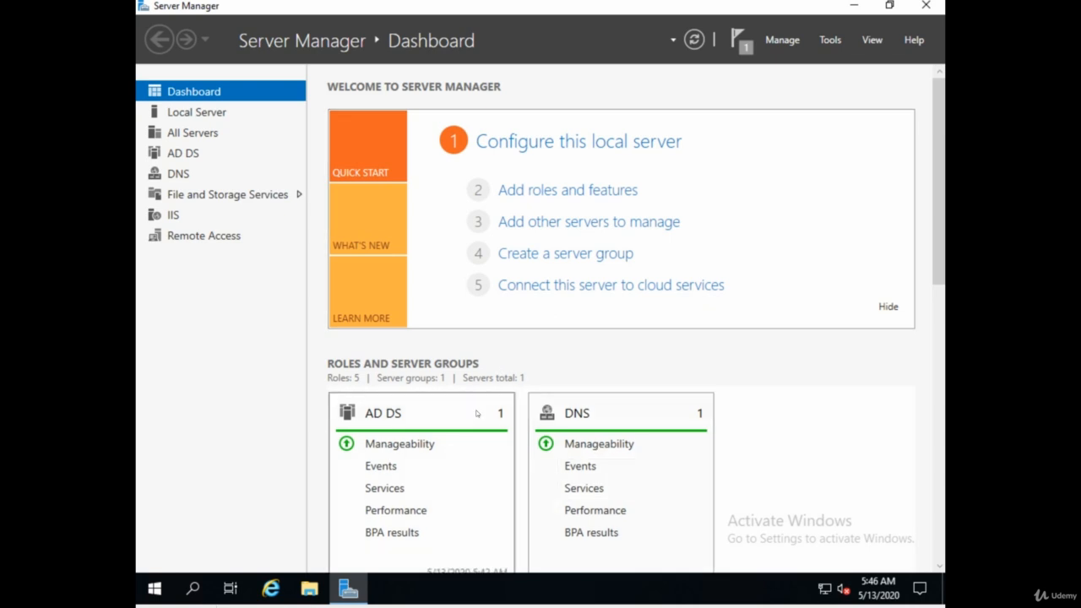
left_click(831, 40)
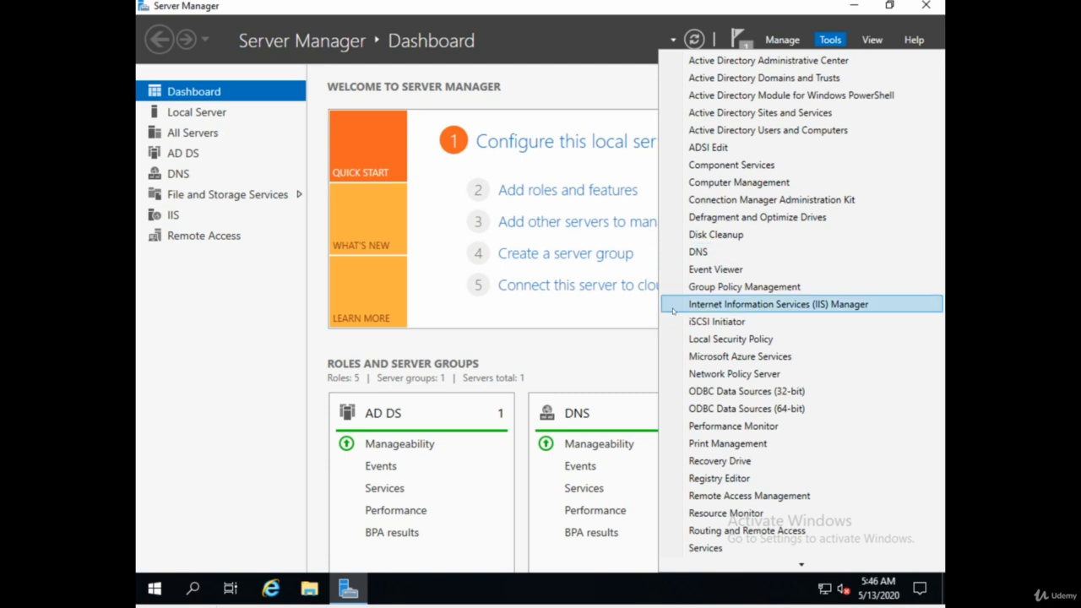
left_click(261, 364)
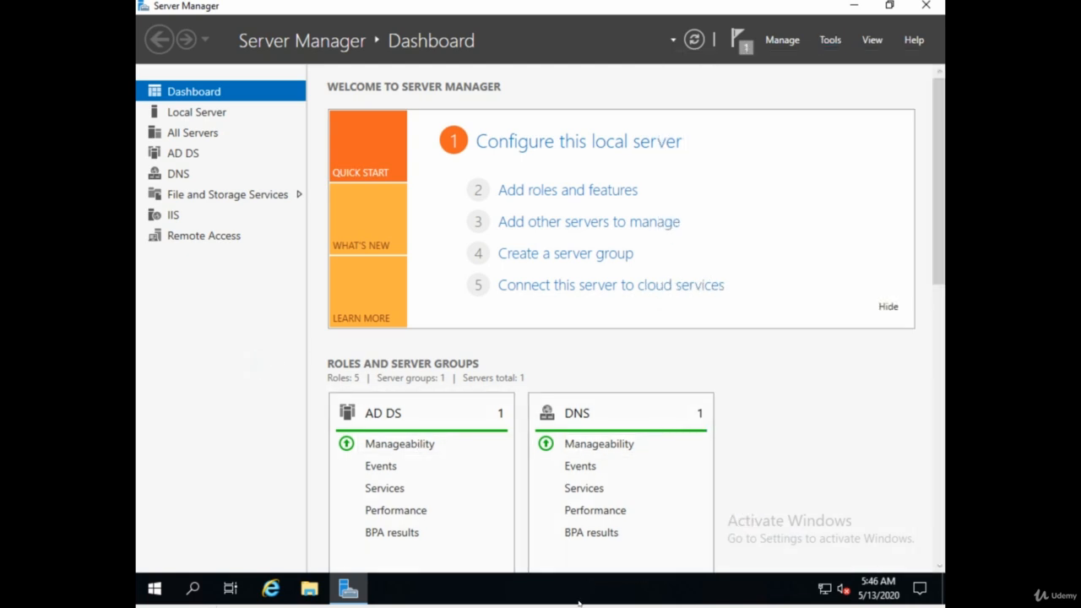
- Switch to the NYC-CL1 client, select obtaining an IP address automatically for the Internal NIC, and examine its Alternate Configuration settings
mouse_move(582, 607)
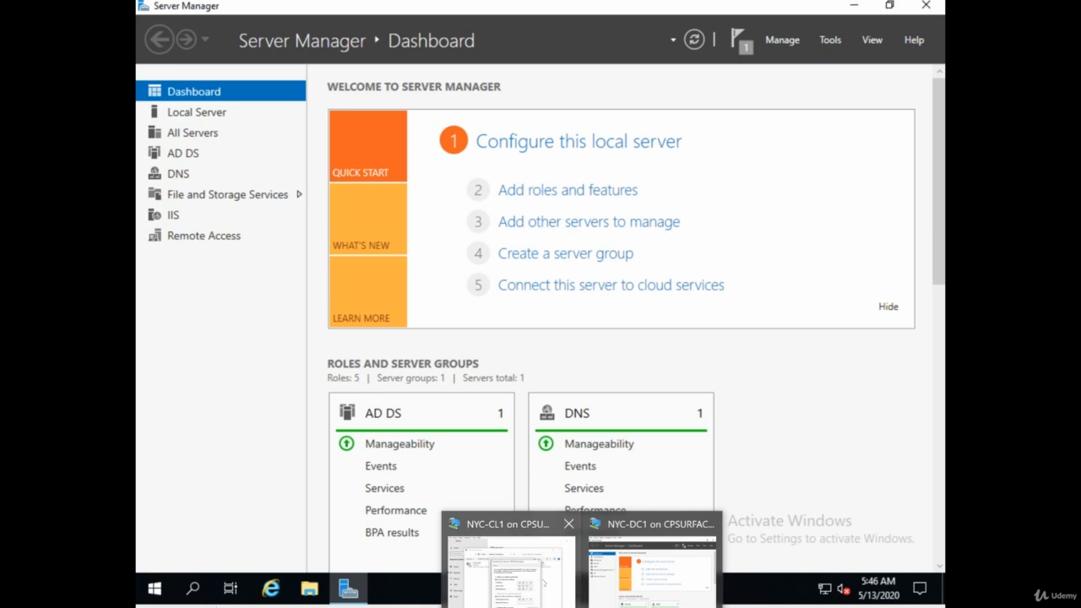
left_click(510, 562)
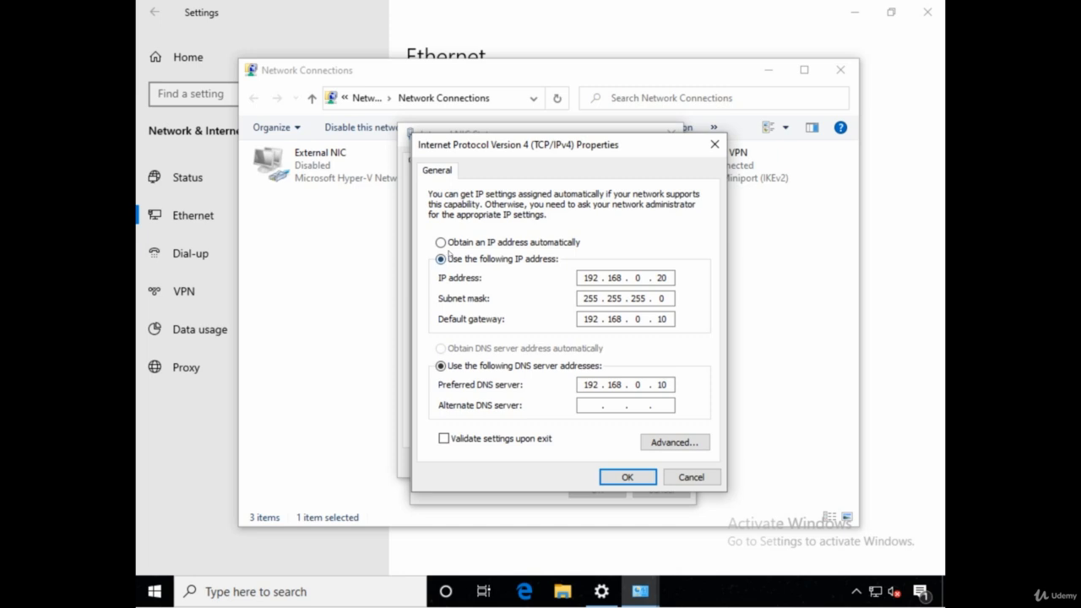
left_click(440, 242)
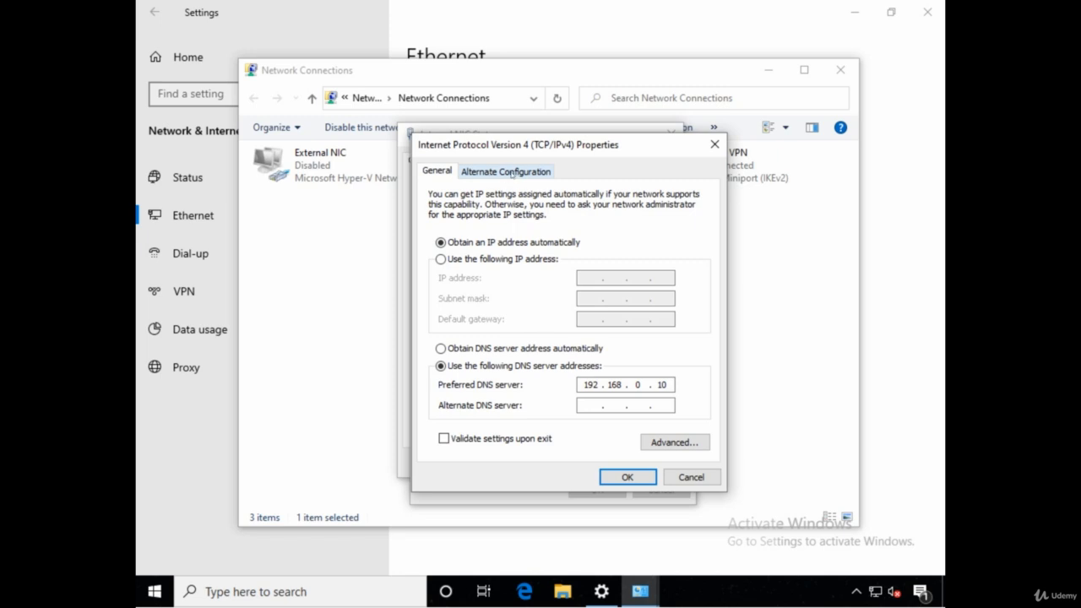
left_click(481, 175)
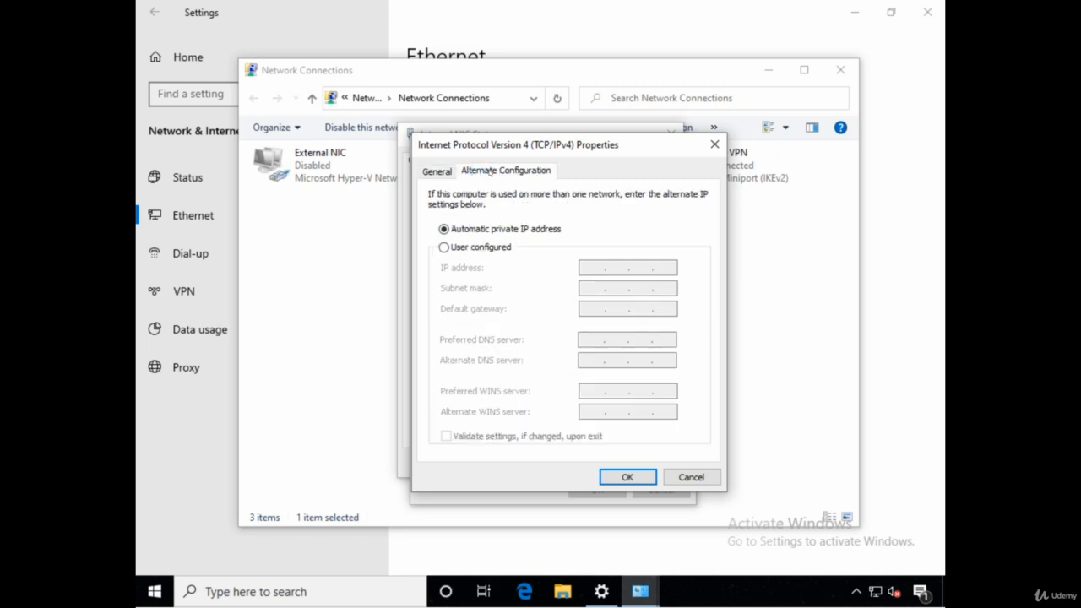
left_click(435, 172)
left_click(446, 260)
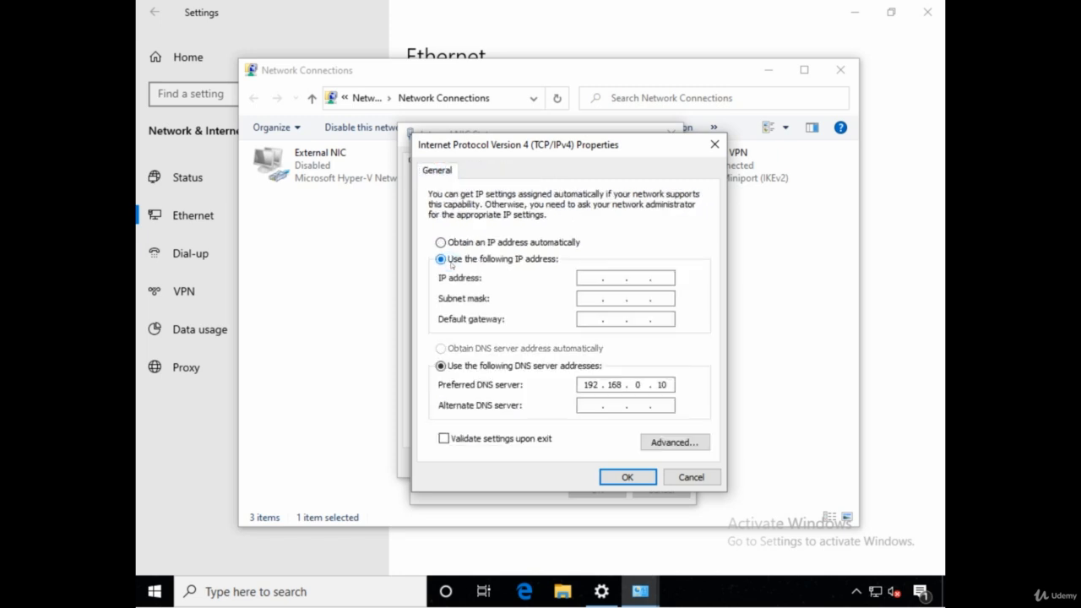
left_click(474, 243)
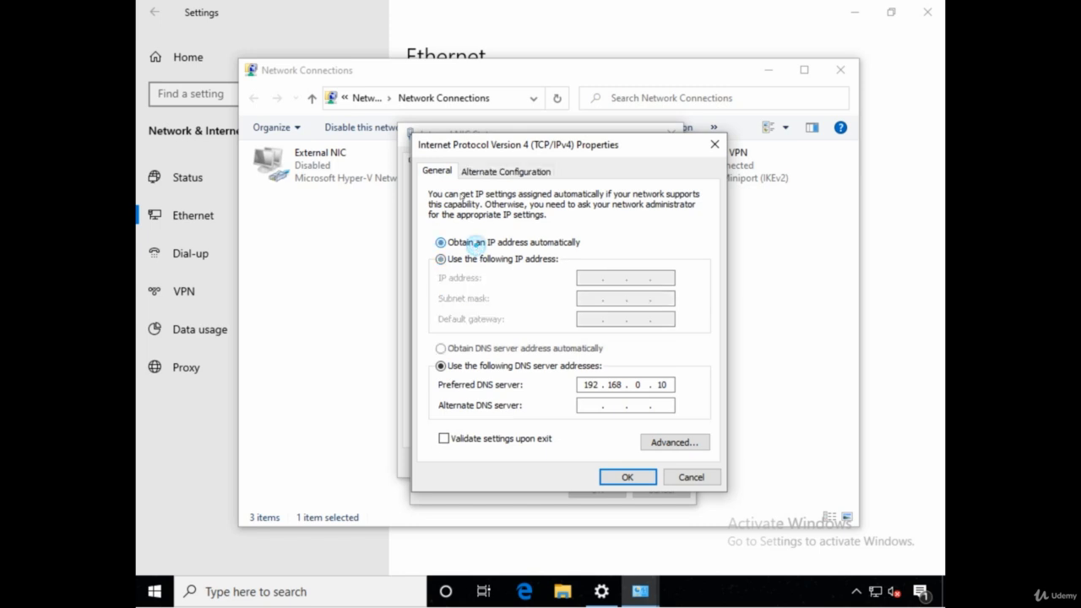
left_click(490, 172)
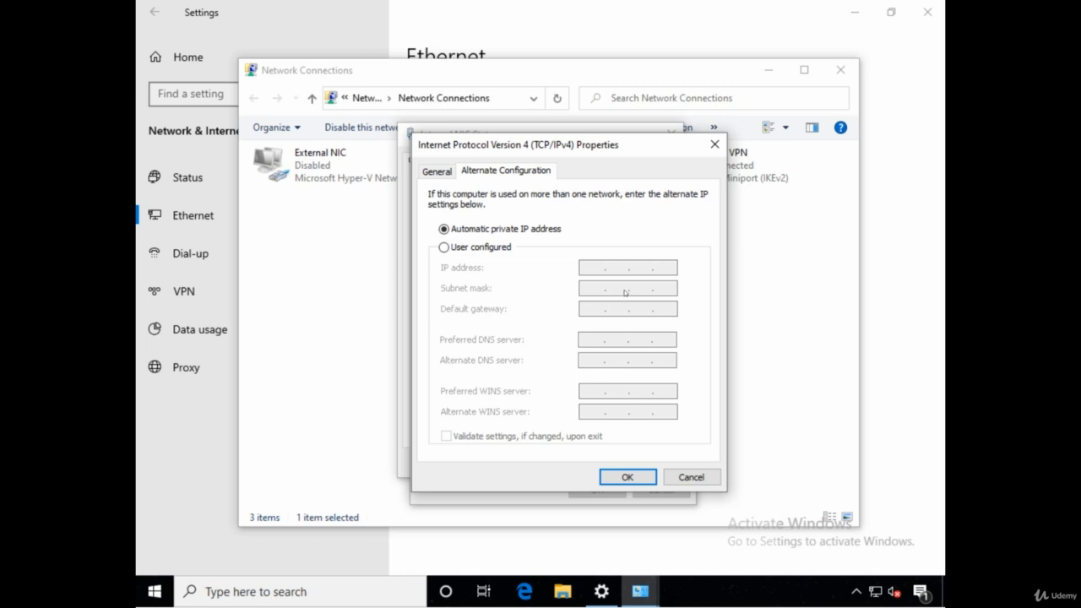
- Try the user-configured alternate IP settings, return to Automatic private IP address, and go back to the general IPv4 settings
left_click(471, 246)
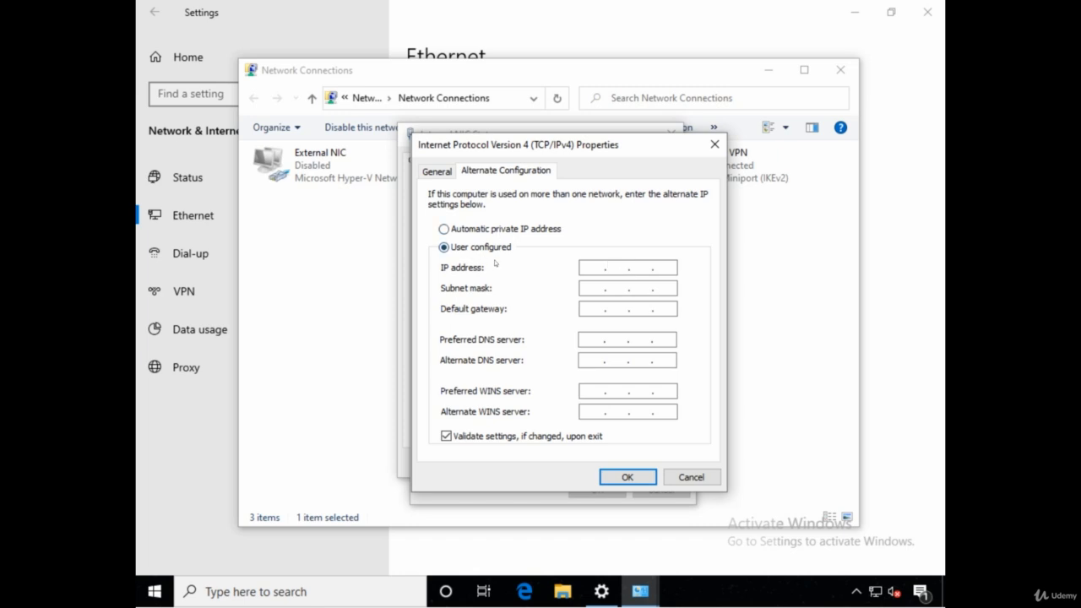
key("Return")
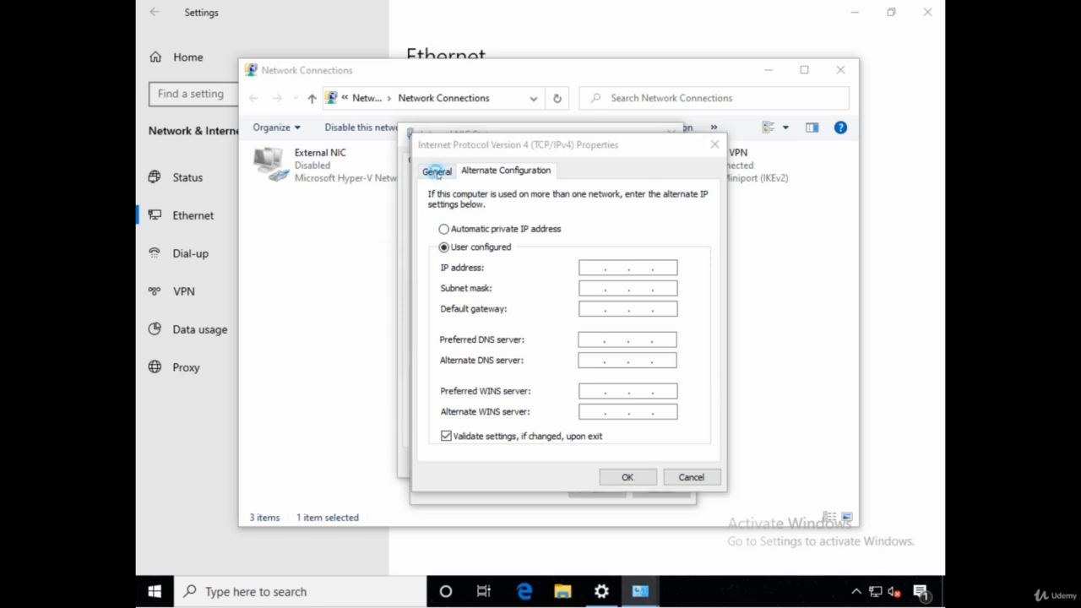
left_click(669, 368)
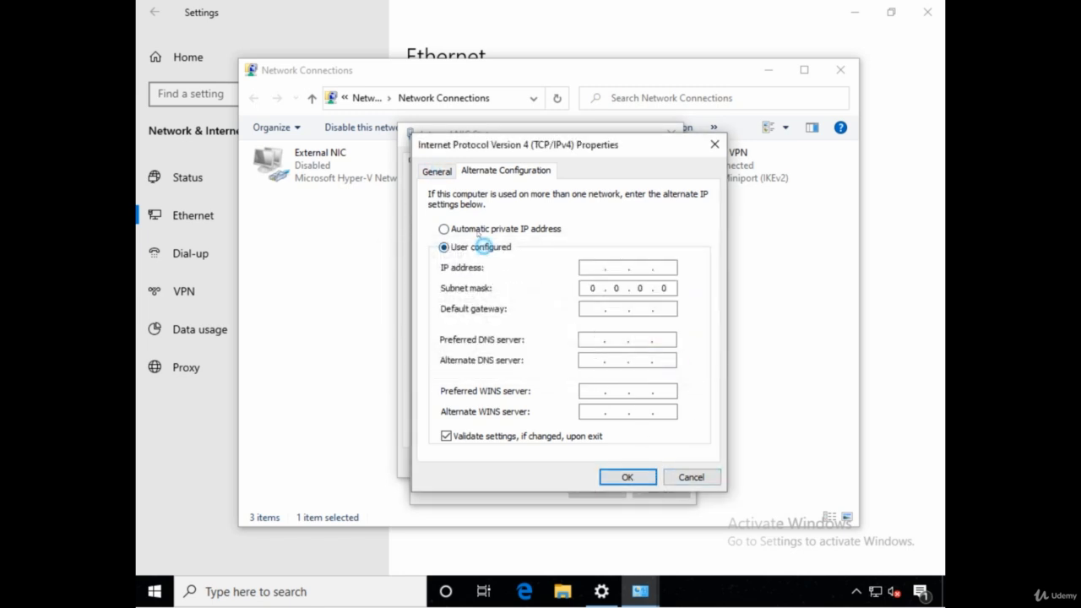
left_click(478, 229)
left_click(434, 172)
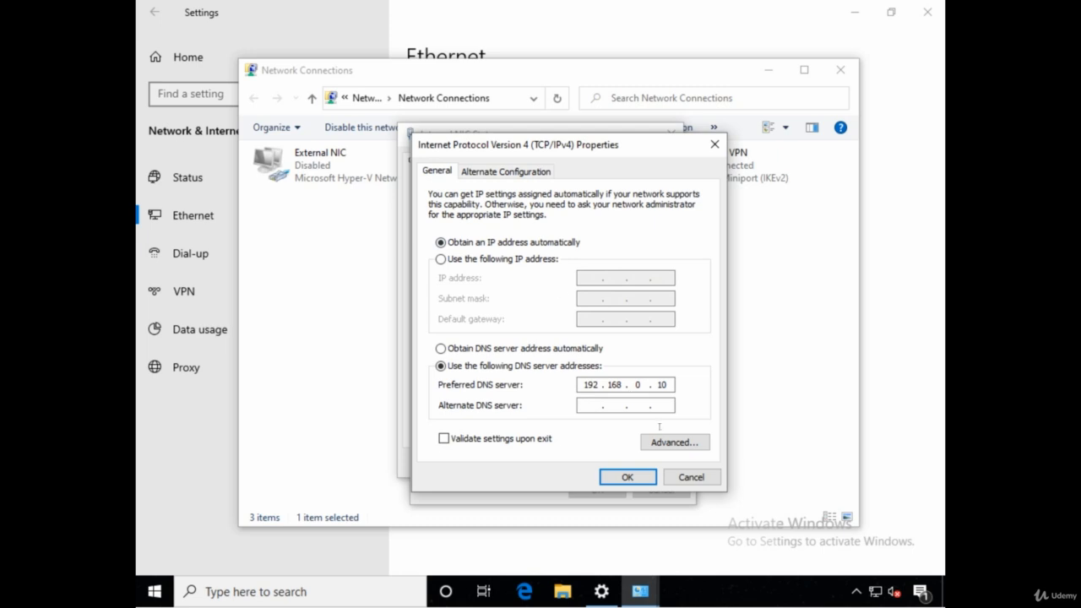
- Discard the IPv4 changes and close the Internal NIC's properties and status dialogs and the network adapter list
left_click(675, 478)
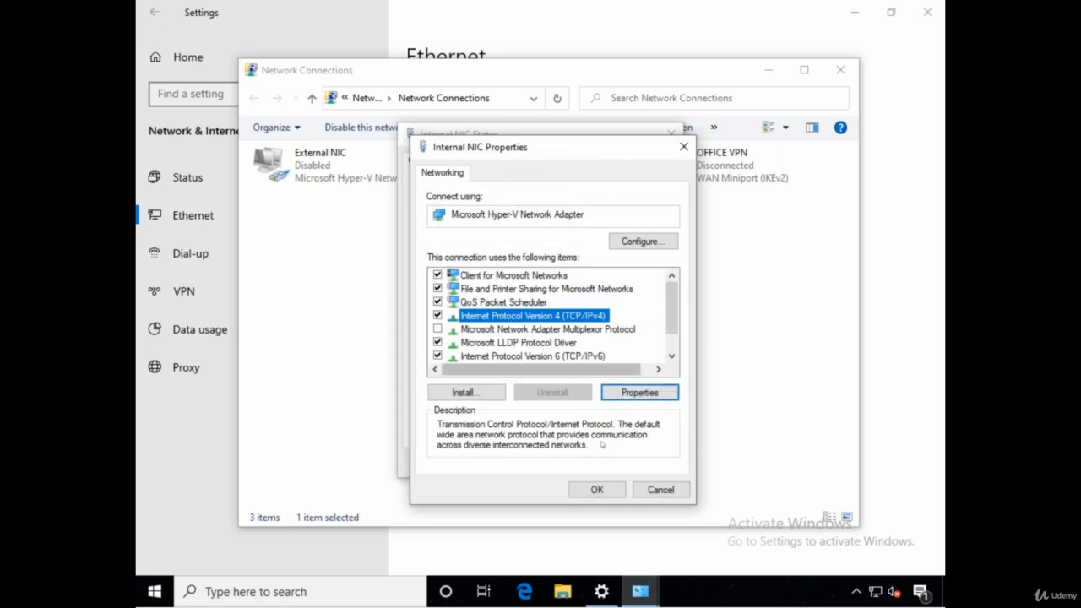
left_click(639, 489)
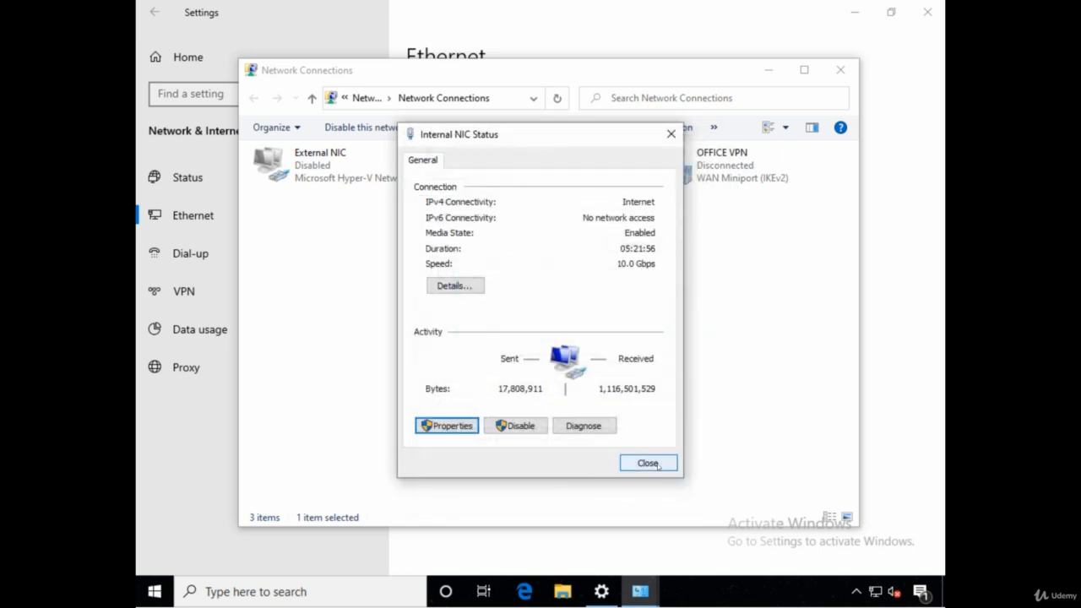
left_click(647, 463)
left_click(844, 70)
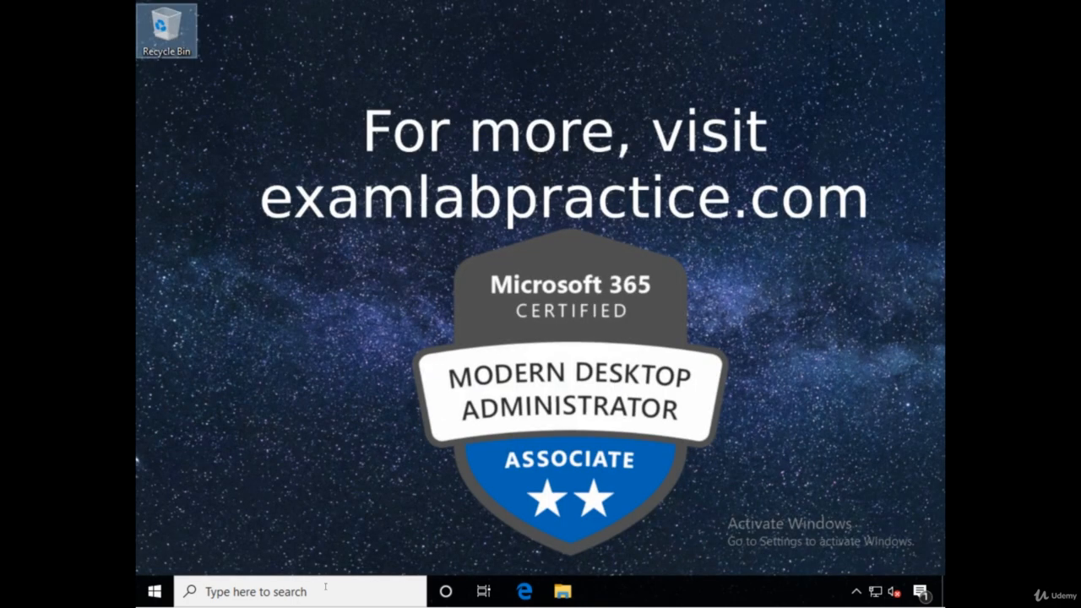
- Search Windows for "control" and open Control Panel
left_click(325, 591)
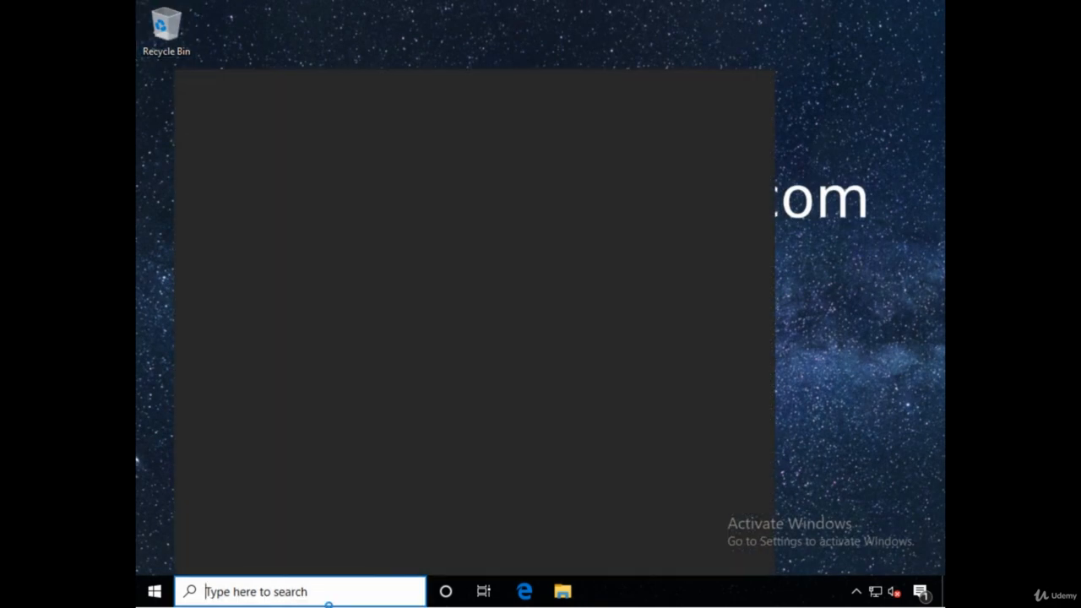
type("control")
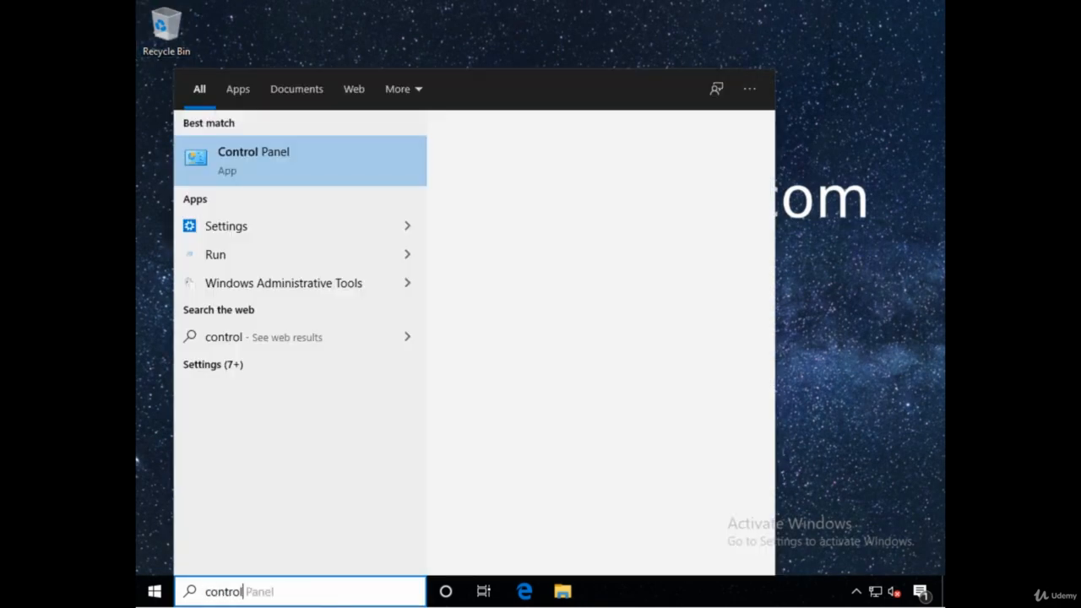
left_click(296, 169)
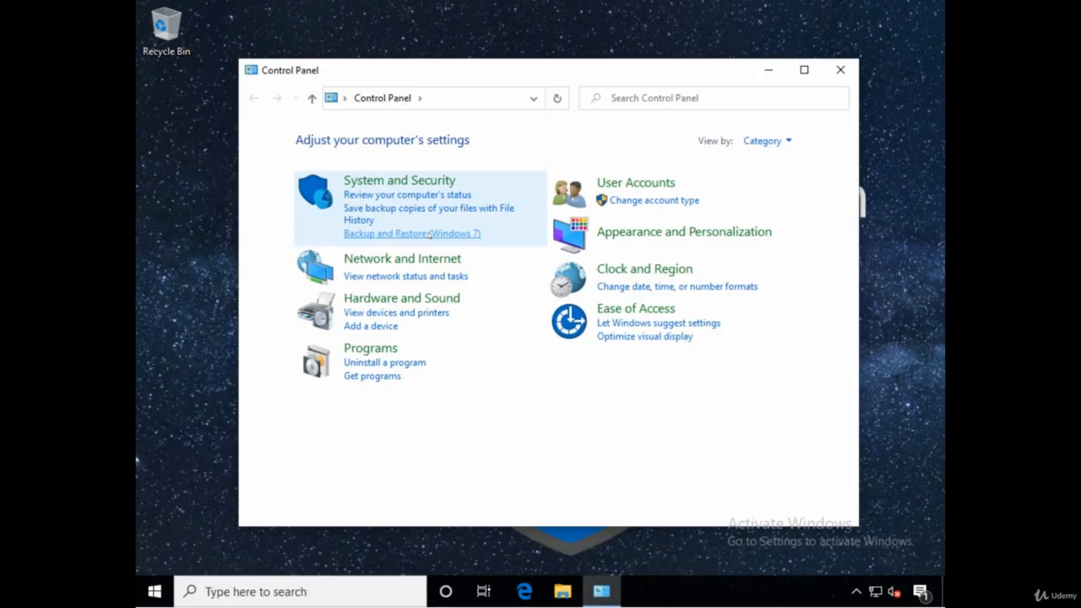
- Show the Control Panel items as large icons and open the adapter settings from the Network and Sharing Center
left_click(756, 141)
left_click(756, 183)
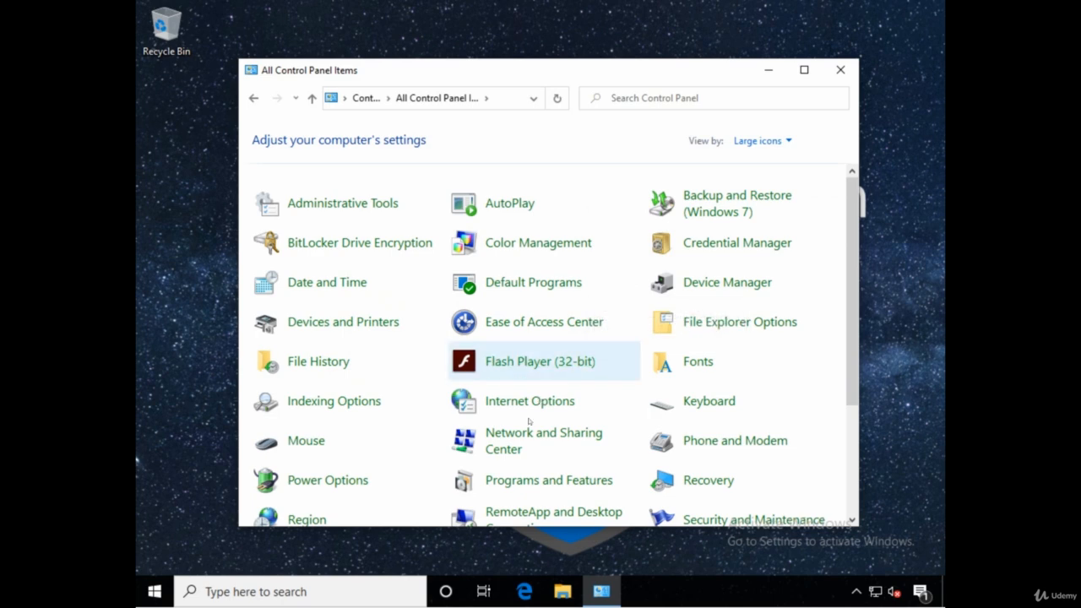
left_click(513, 448)
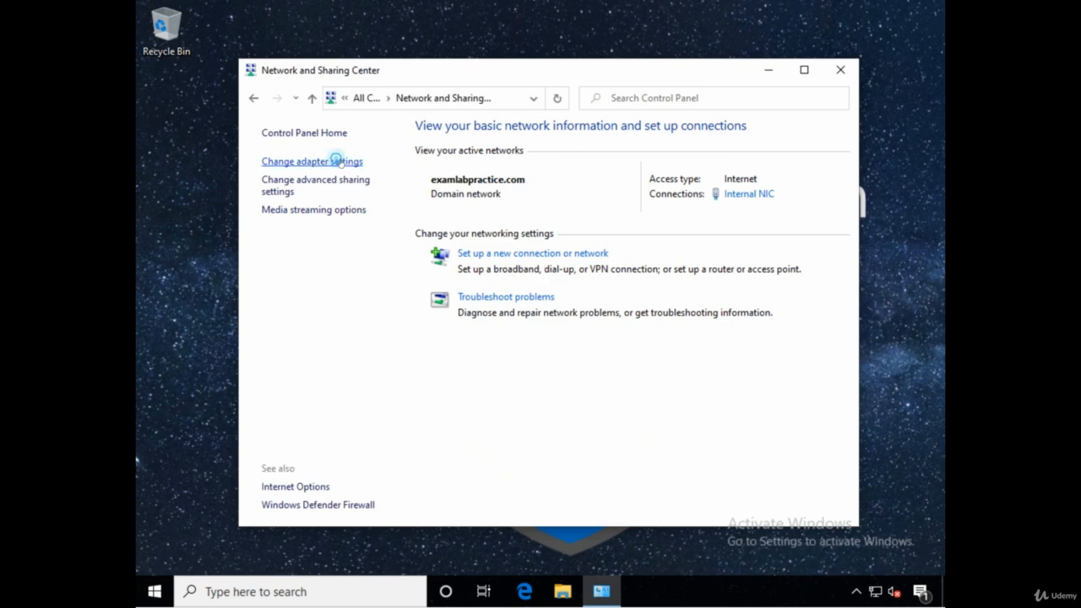
left_click(337, 161)
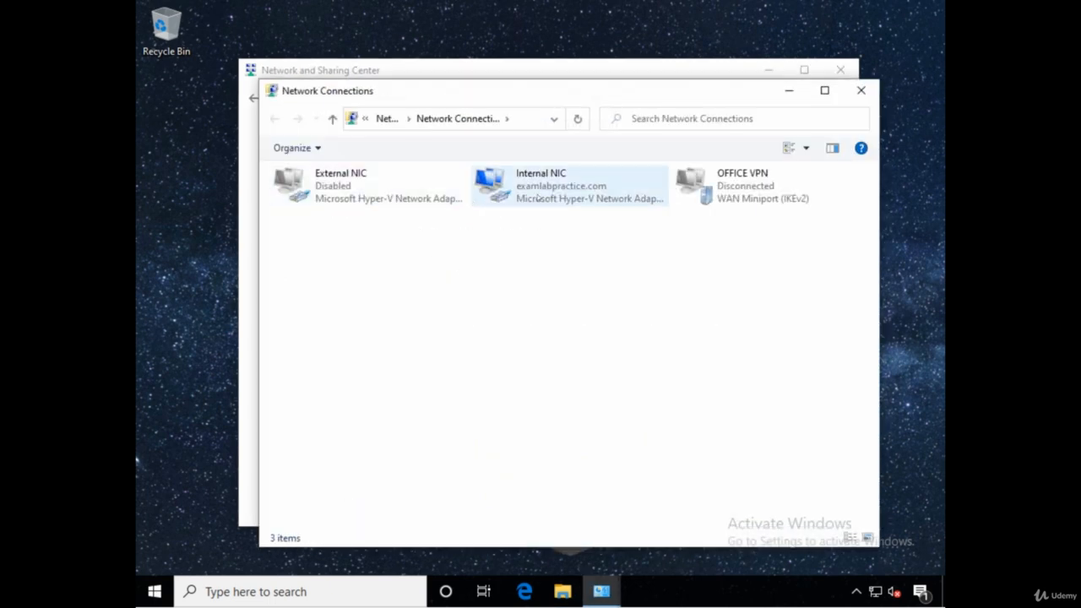
- View the Internal NIC's properties, then close them along with its status, the adapter list and the Network and Sharing Center
left_click(540, 194)
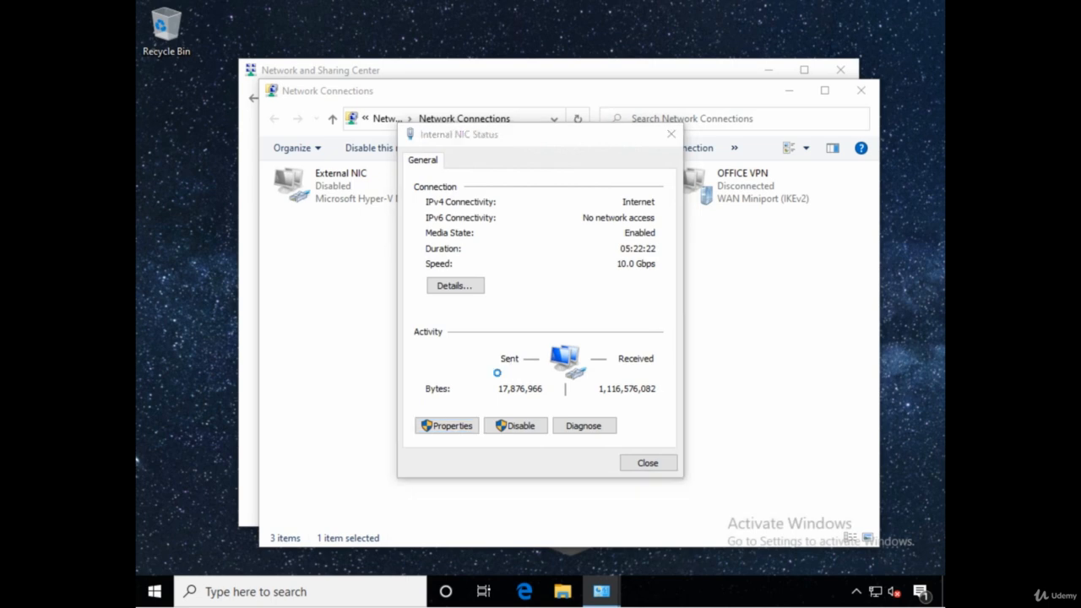
left_click(446, 426)
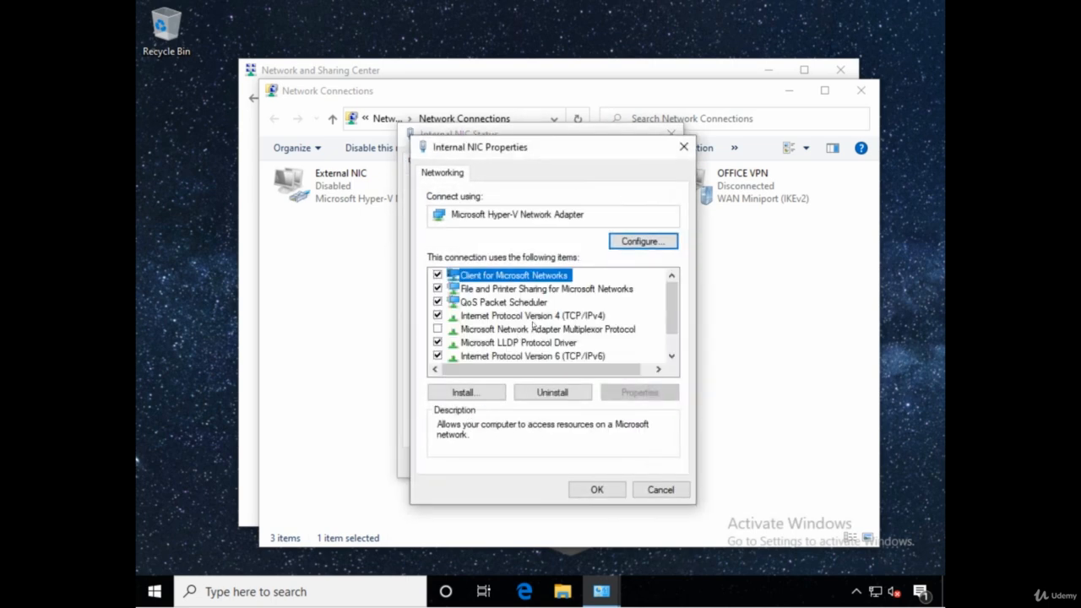
left_click(655, 489)
left_click(647, 463)
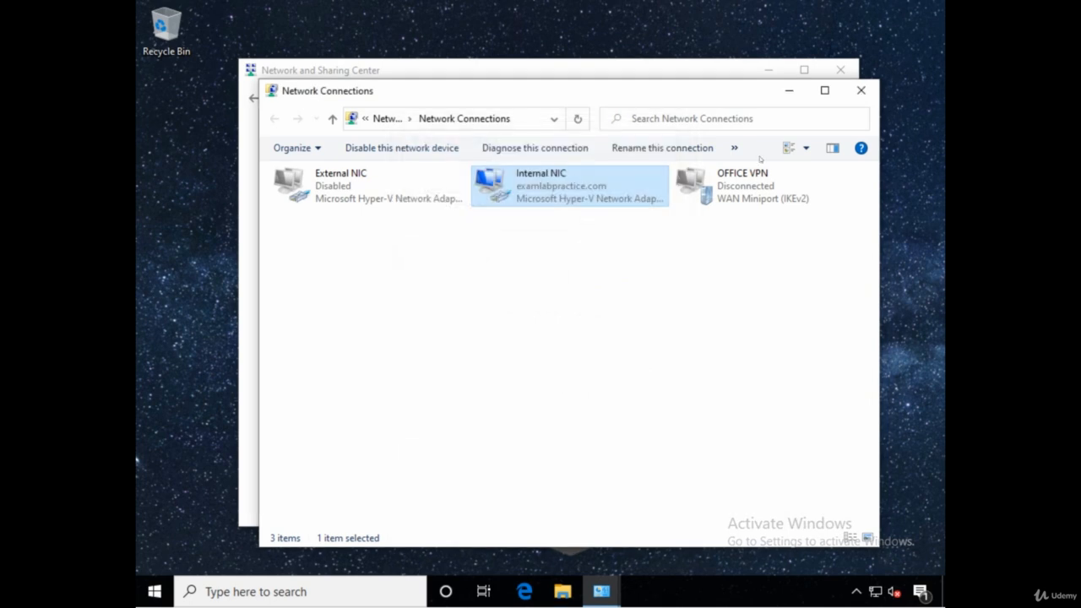
left_click(860, 90)
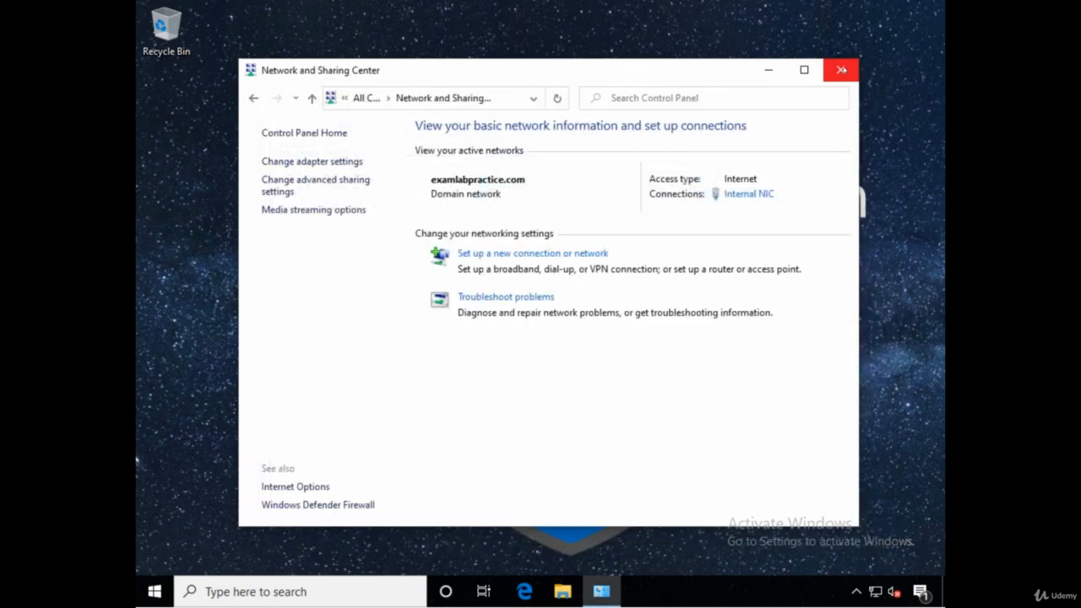
left_click(841, 69)
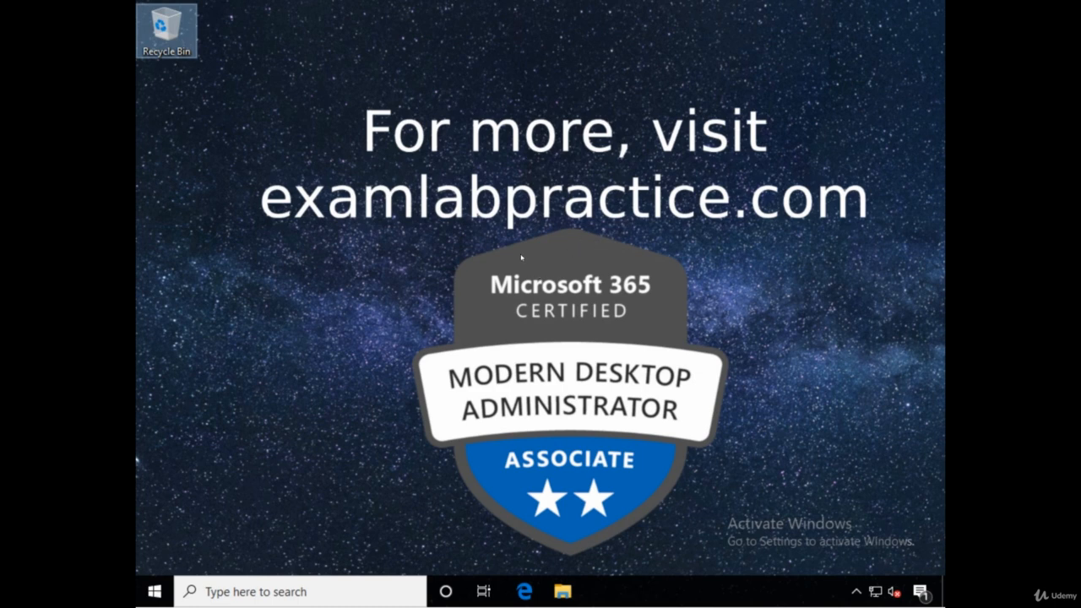
- Open the Network & Internet proxy page in Windows Settings and go to the manual proxy setup
left_click(155, 591)
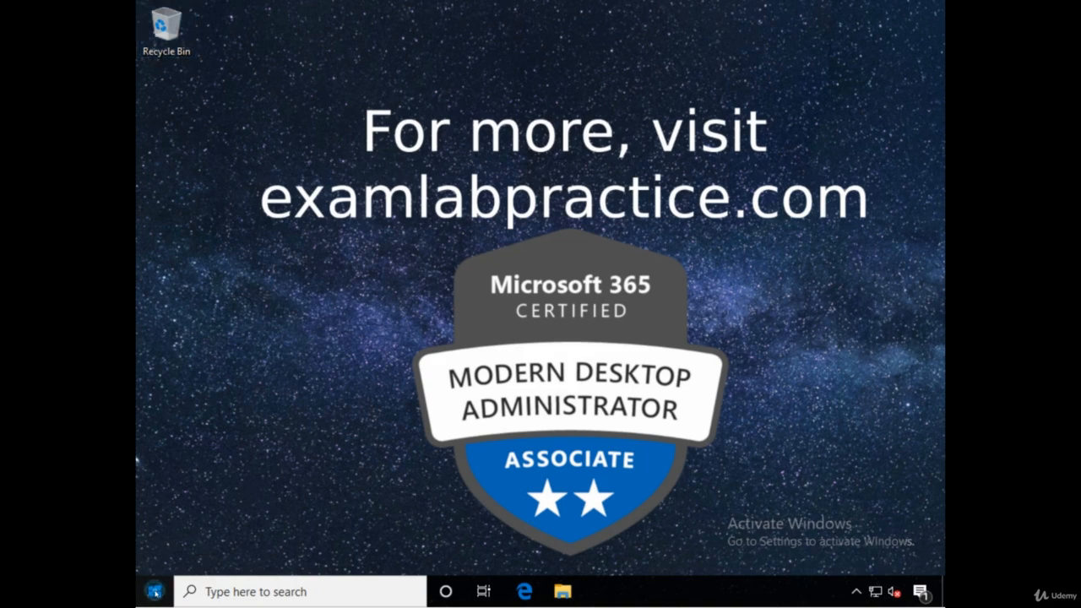
left_click(156, 520)
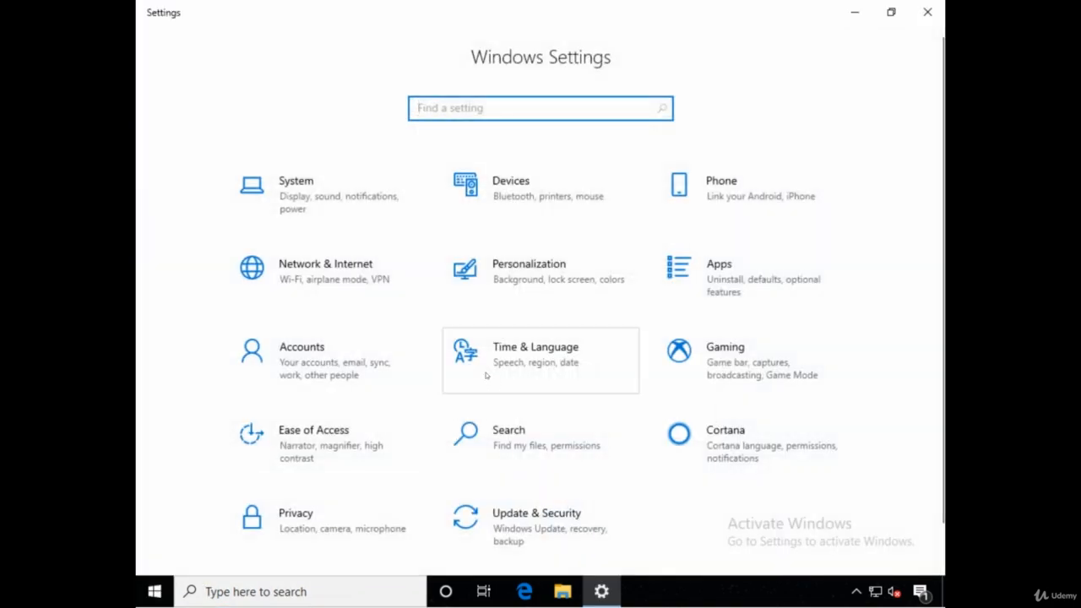
left_click(351, 283)
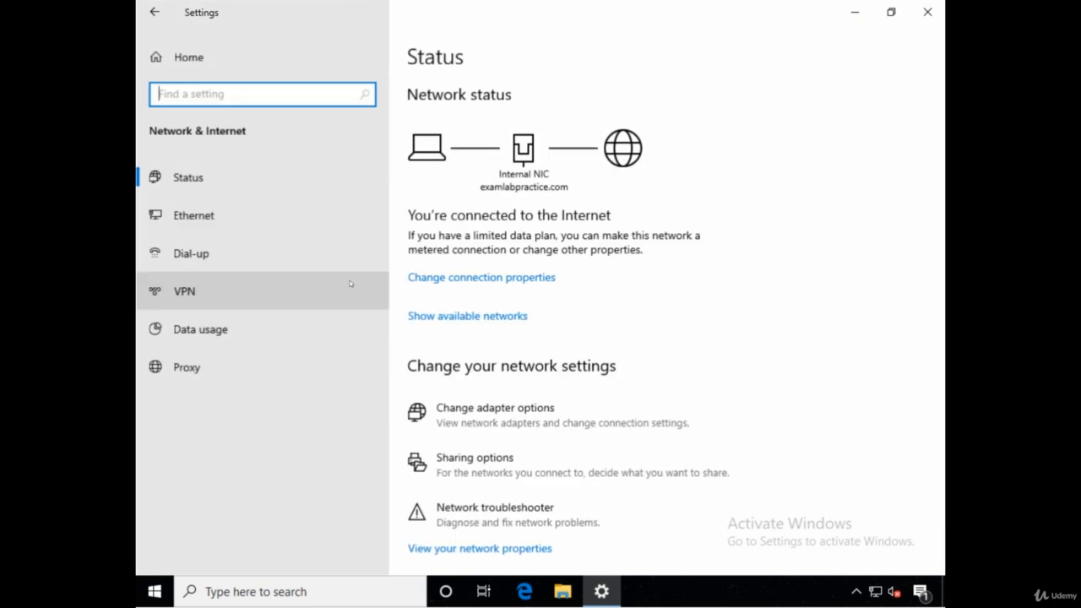
left_click(188, 369)
scroll(405, 408, "down", 3)
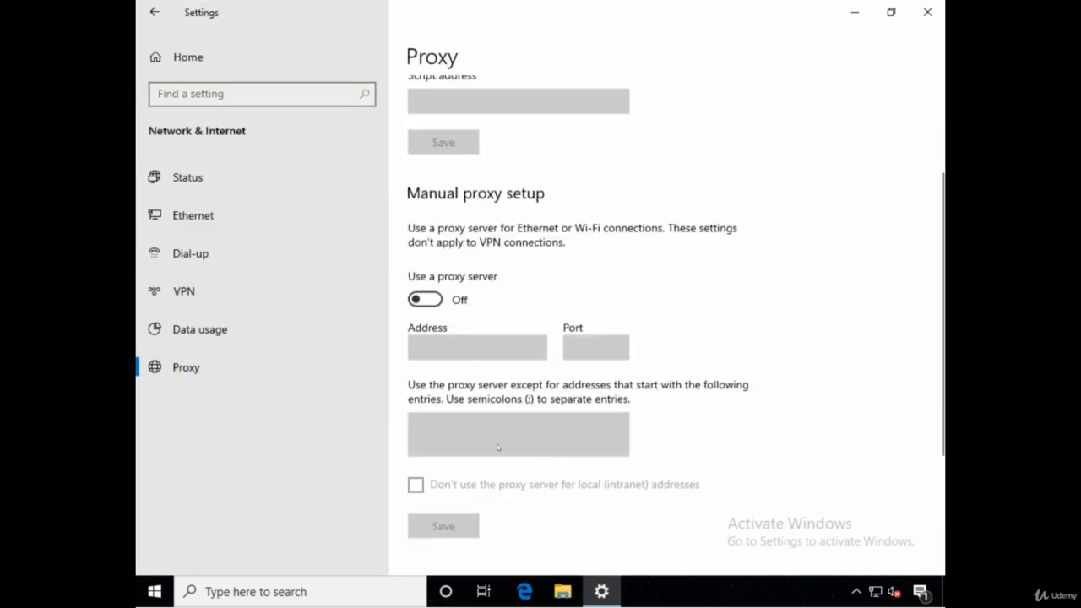
- Try enabling a manual proxy server with address 192.168.0.1 and port 8080
left_click(425, 245)
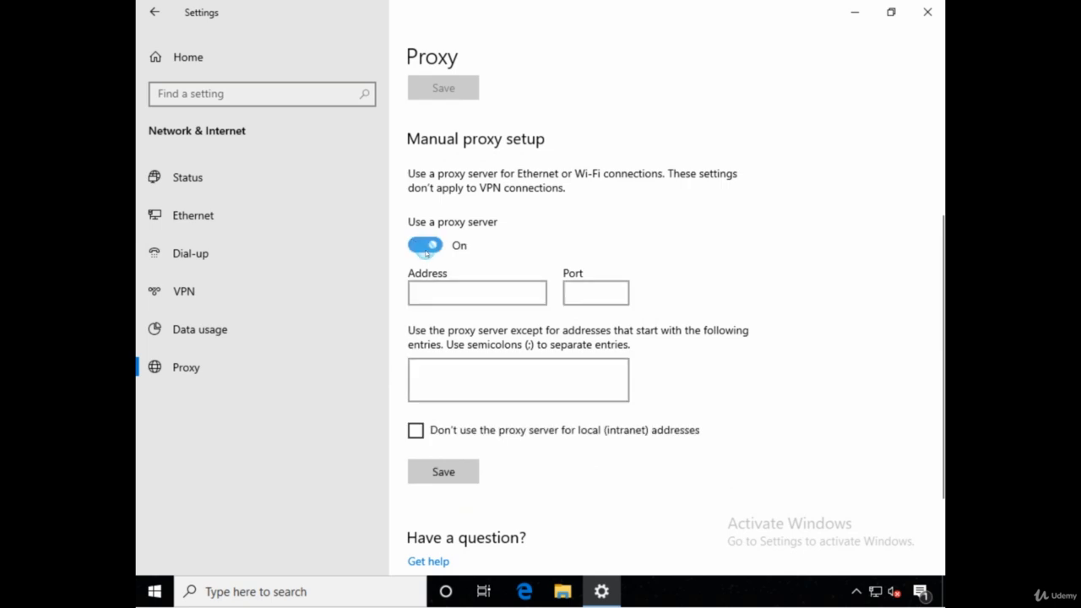
left_click(446, 290)
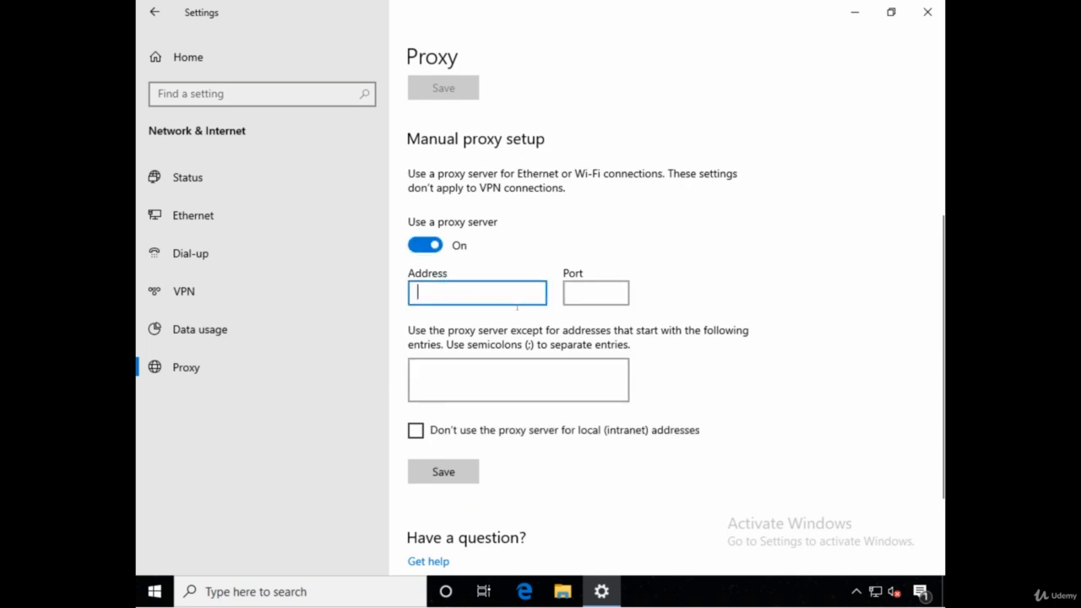
type("192.168")
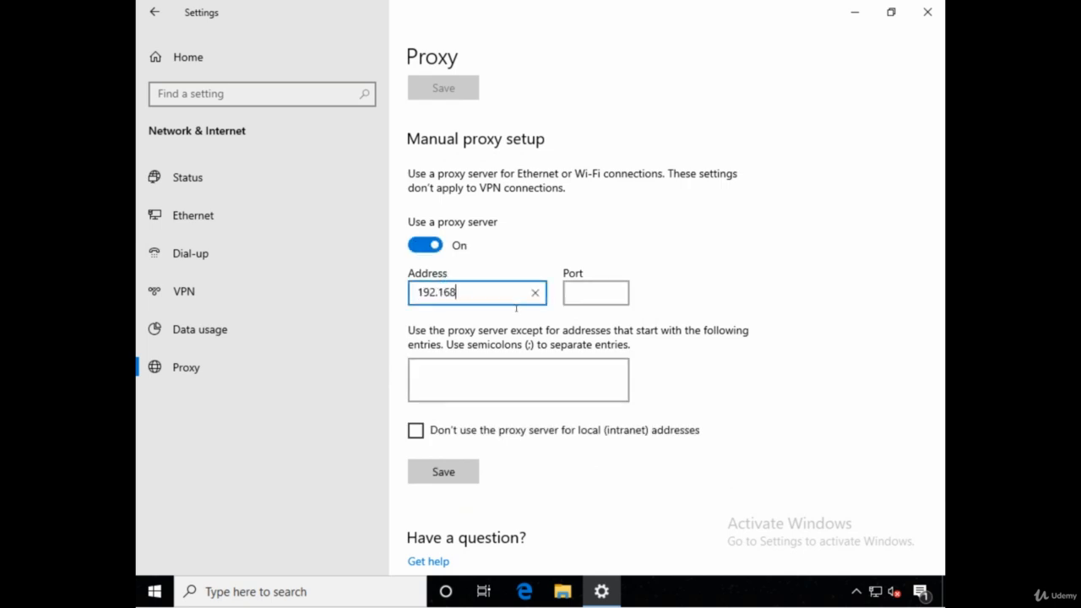
type(".0.1")
key("Tab")
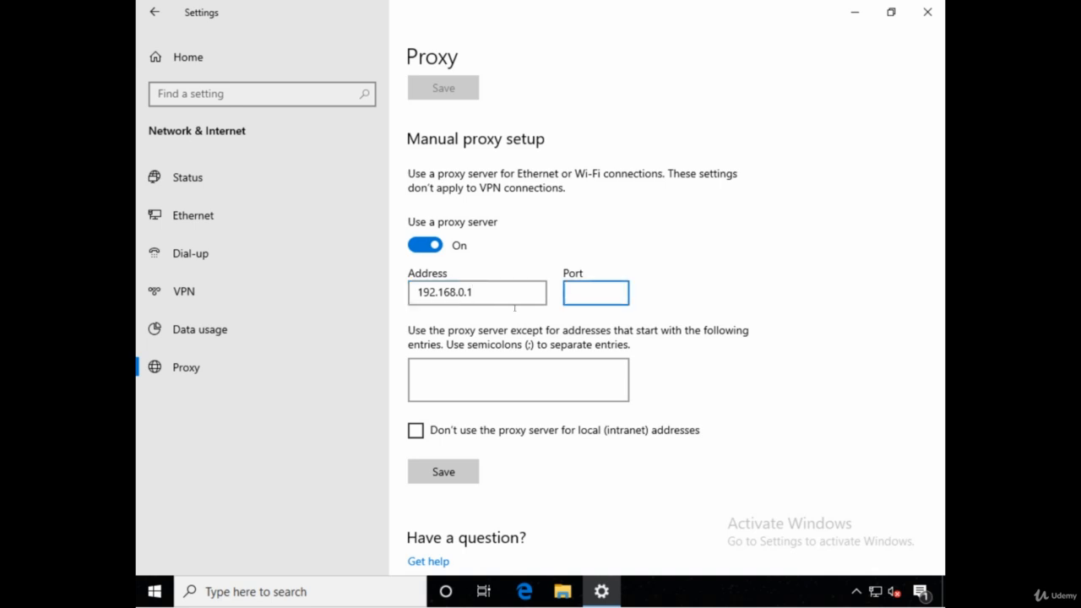
type("8080")
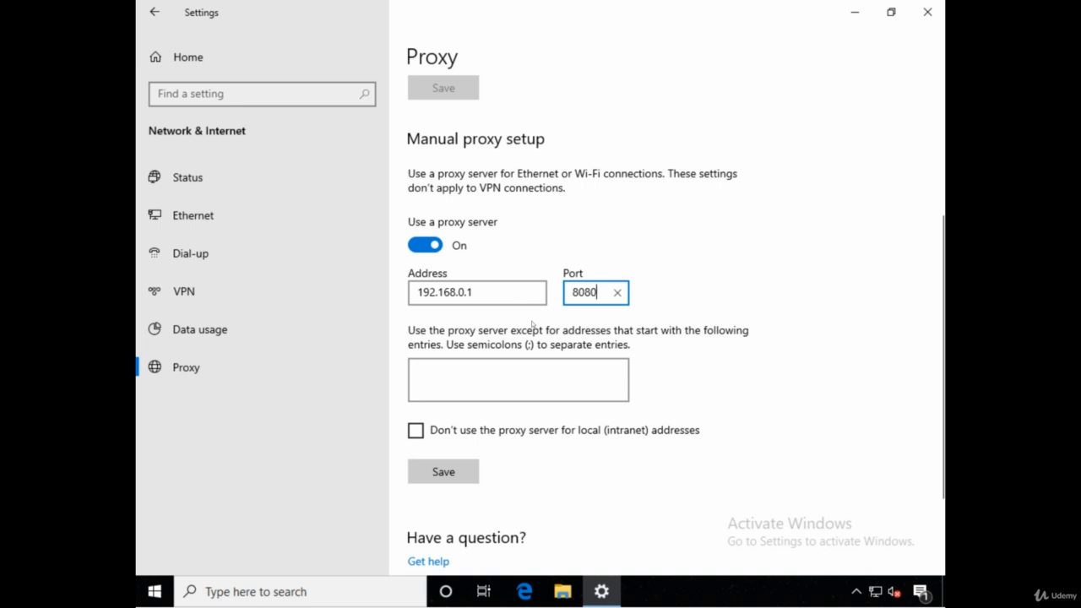
- Turn off the manual proxy server and close Windows Settings
left_click(424, 247)
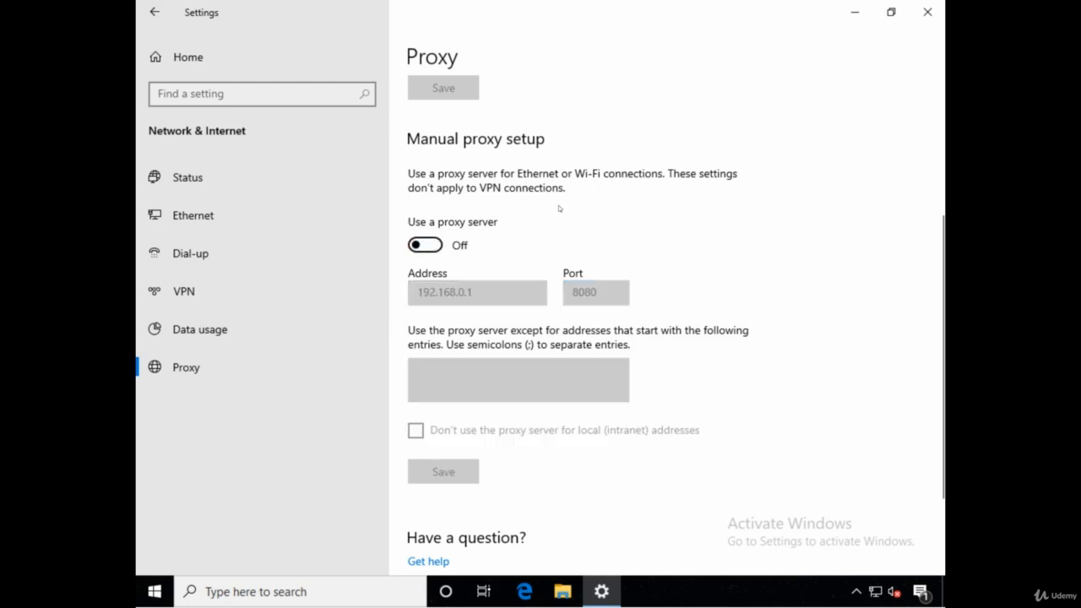
left_click(927, 12)
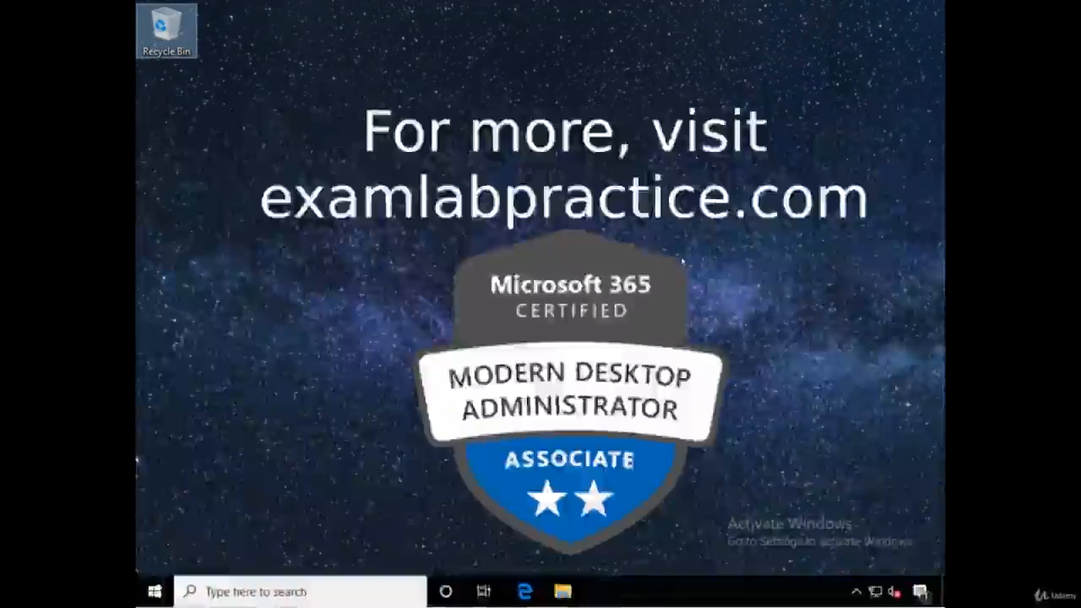